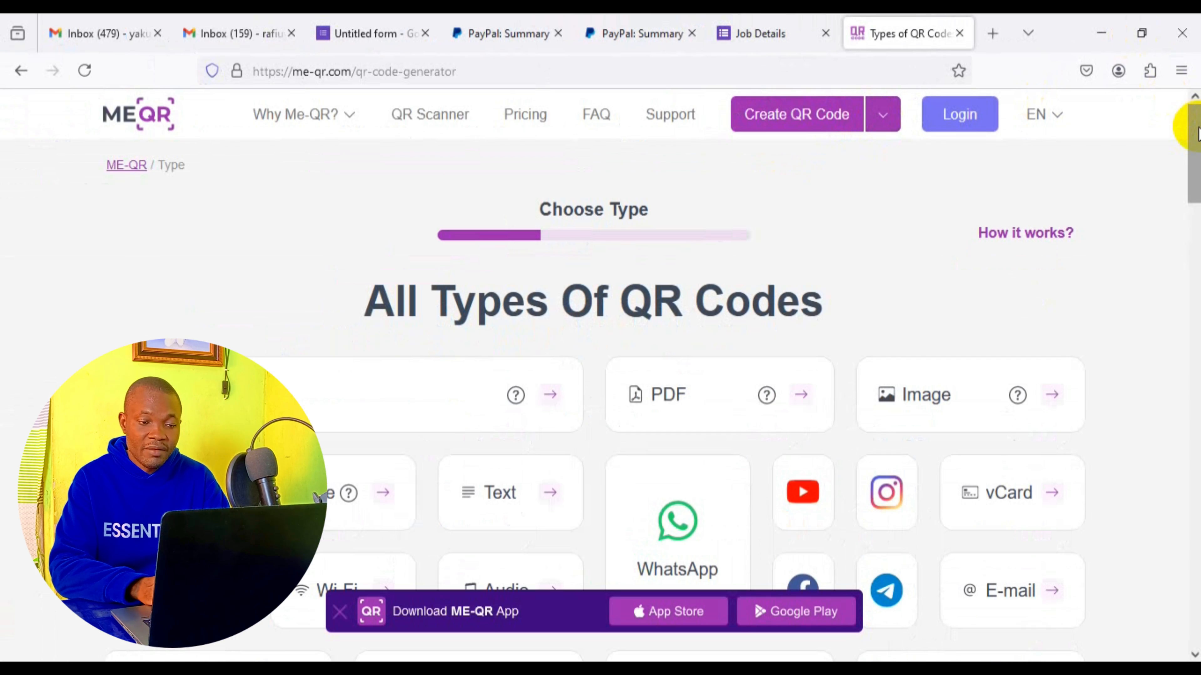
# Expand the list of QR code types, choose Google Forms and activate the Google Forms link field.
pyautogui.scroll(3, 1196, 158)
pyautogui.moveTo(1196, 159); pyautogui.dragTo(1197, 195)
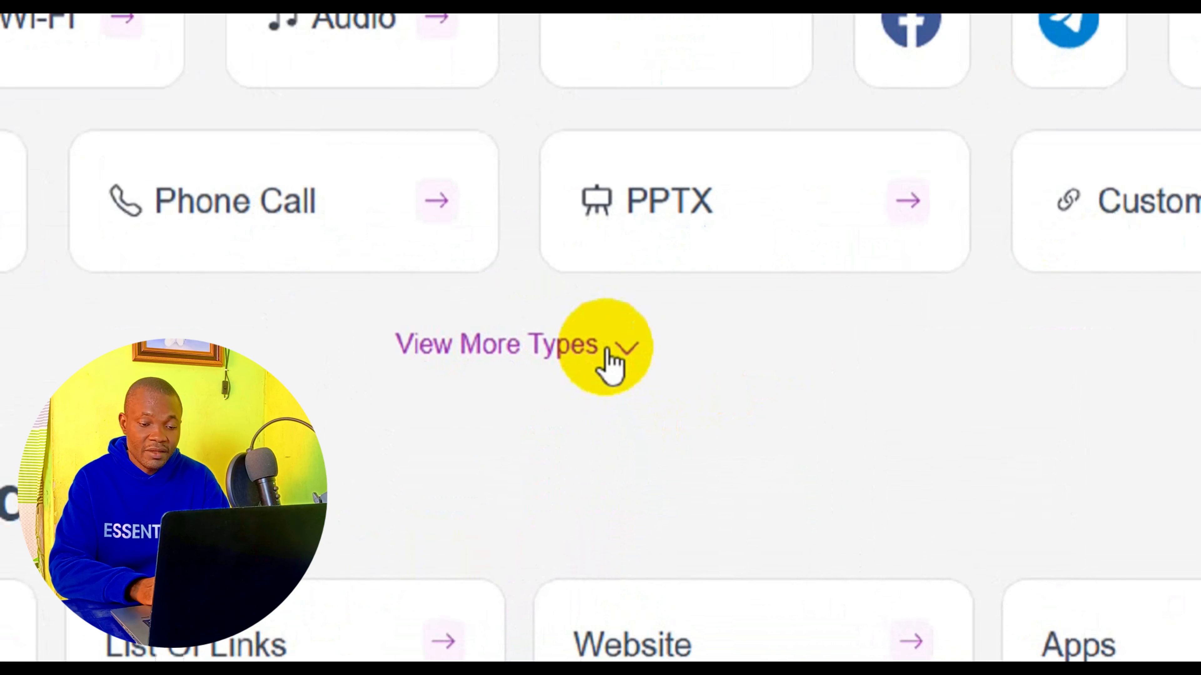
pyautogui.click(604, 342)
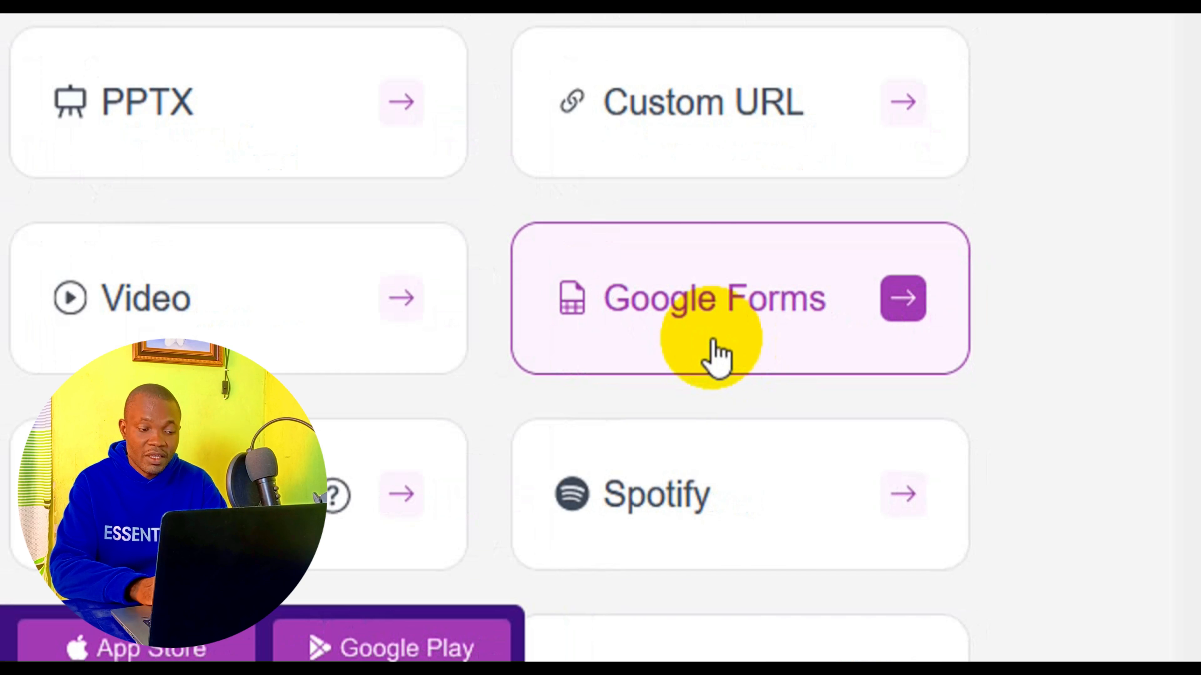
pyautogui.click(977, 454)
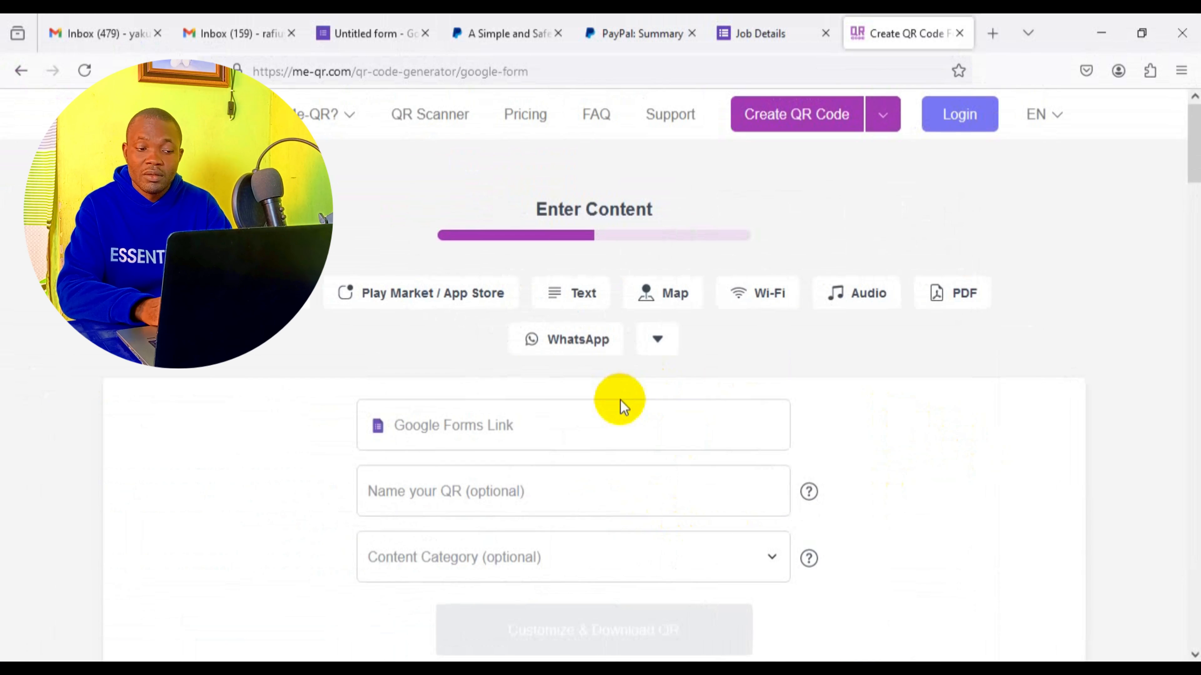
pyautogui.click(622, 432)
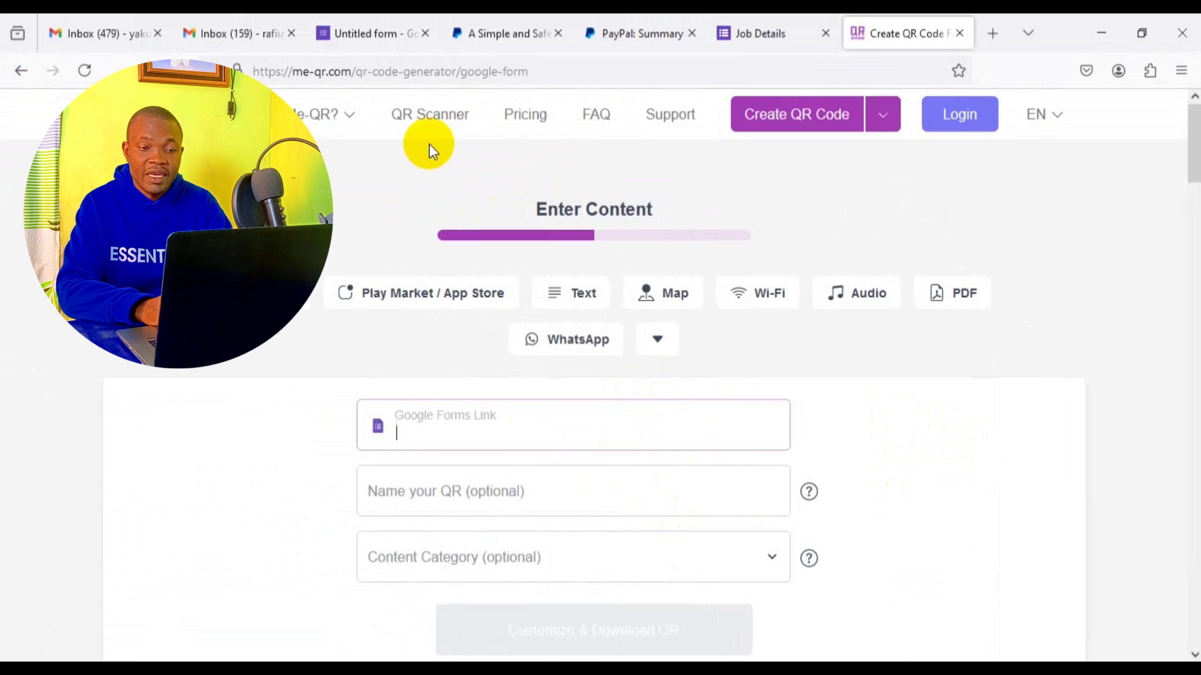
# Switch to the open Google form and generate a pre-filled link for the Job Details form, leaving the answers blank.
pyautogui.click(371, 34)
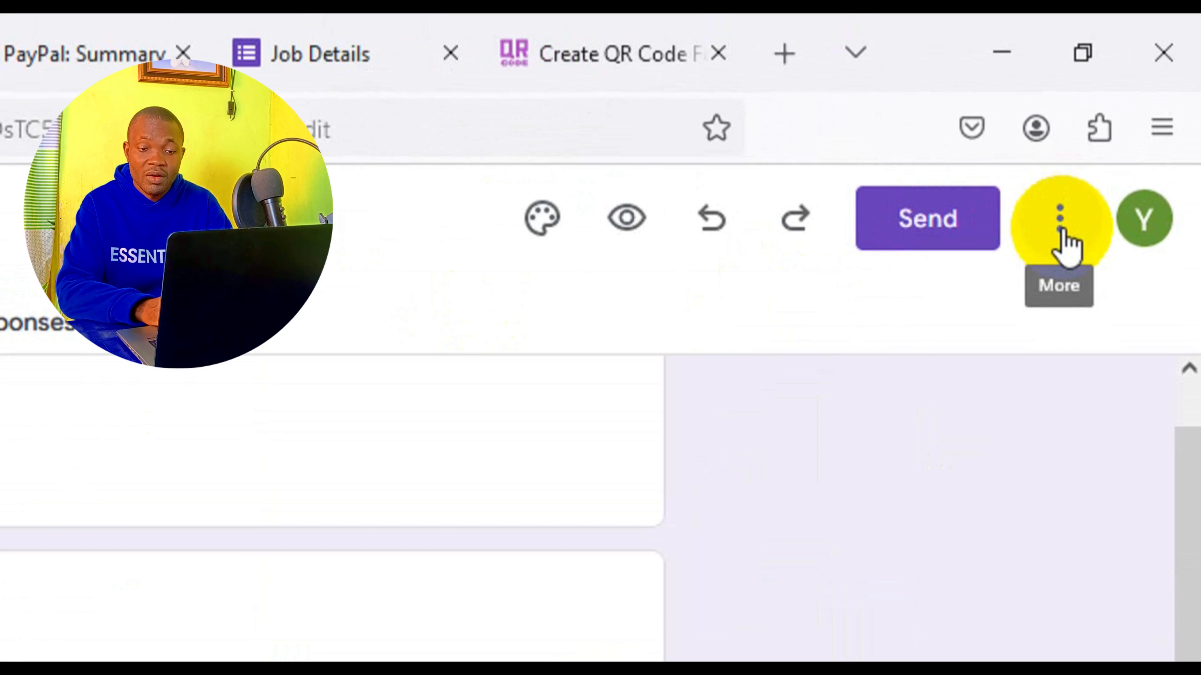
pyautogui.click(1064, 232)
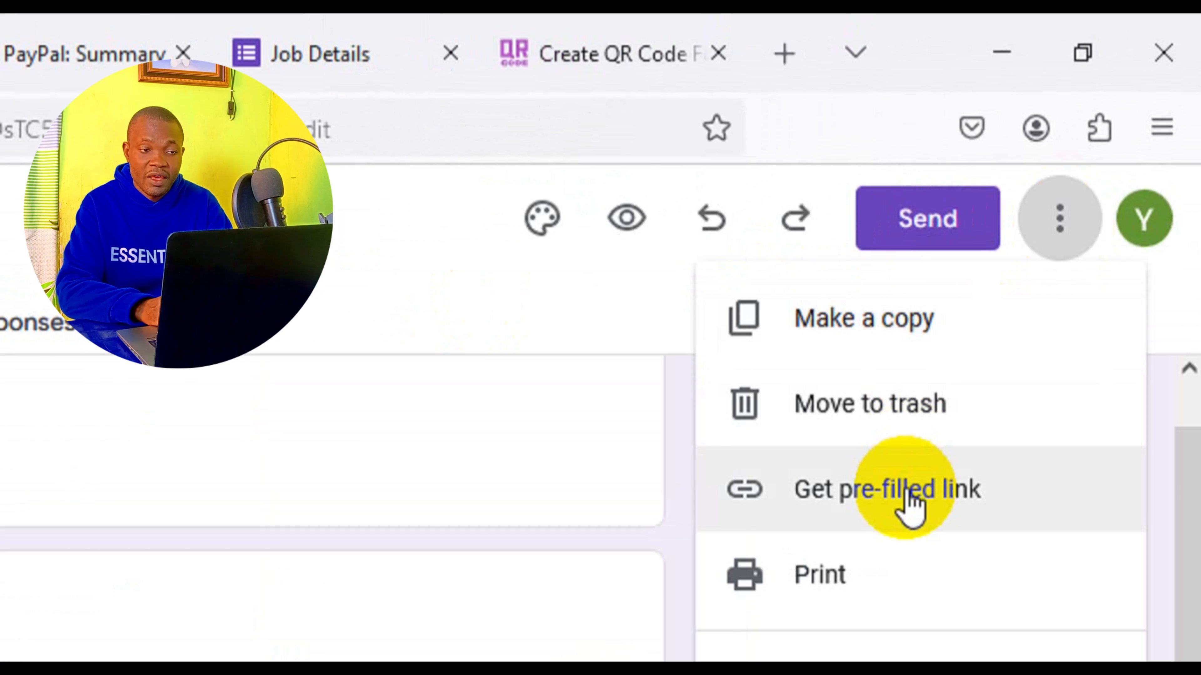
pyautogui.click(907, 492)
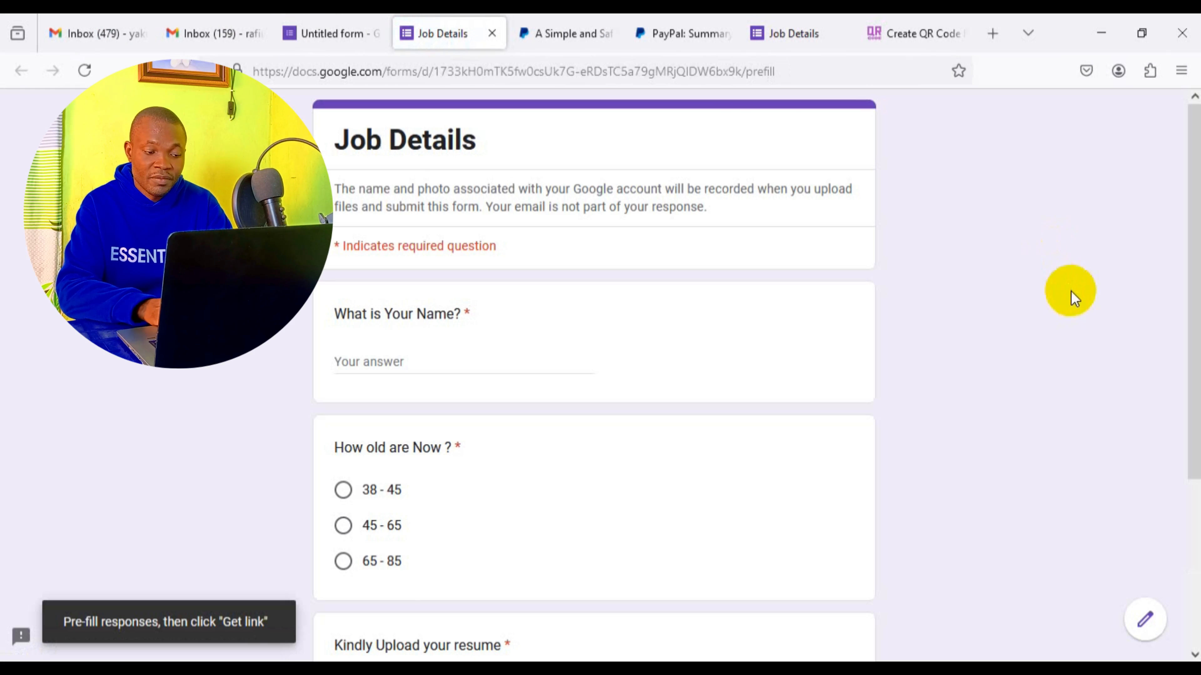
pyautogui.scroll(-2, 1189, 142)
pyautogui.scroll(-3, 874, 376)
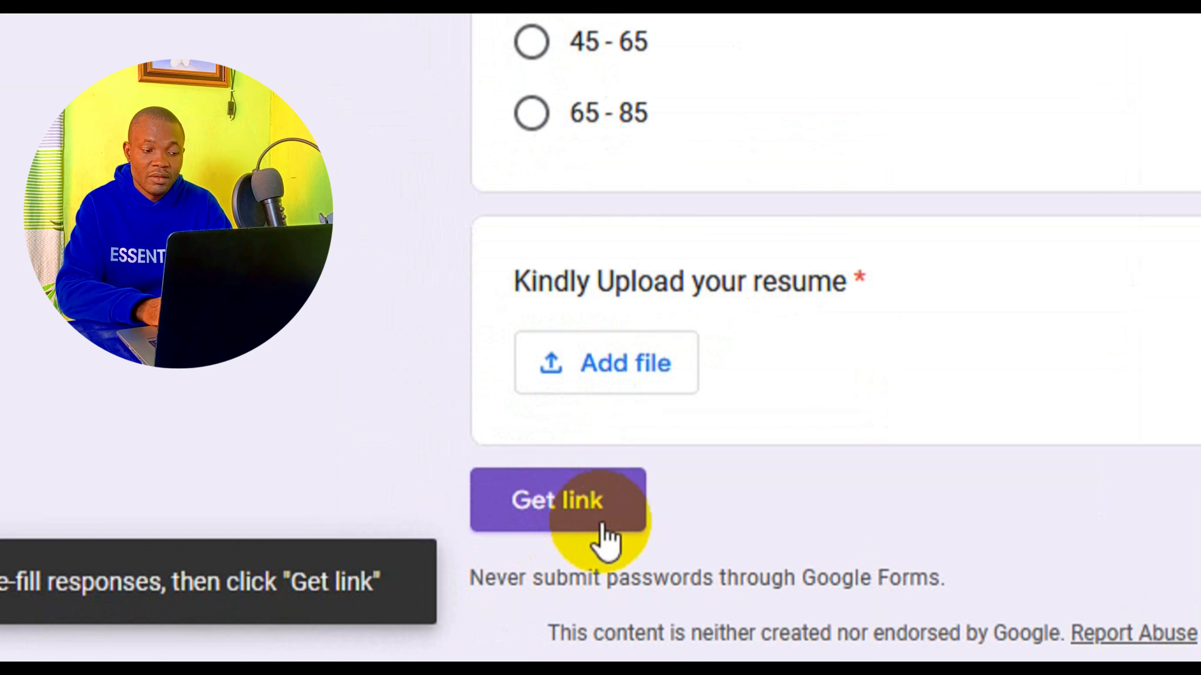
pyautogui.click(597, 521)
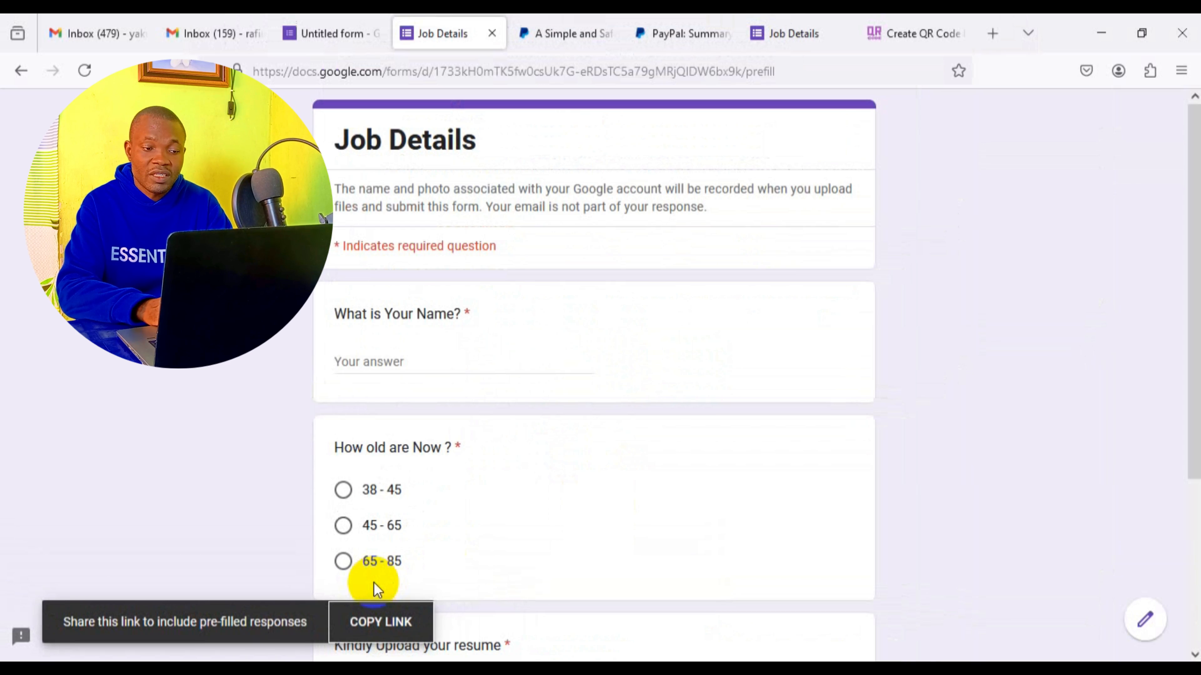
pyautogui.click(882, 46)
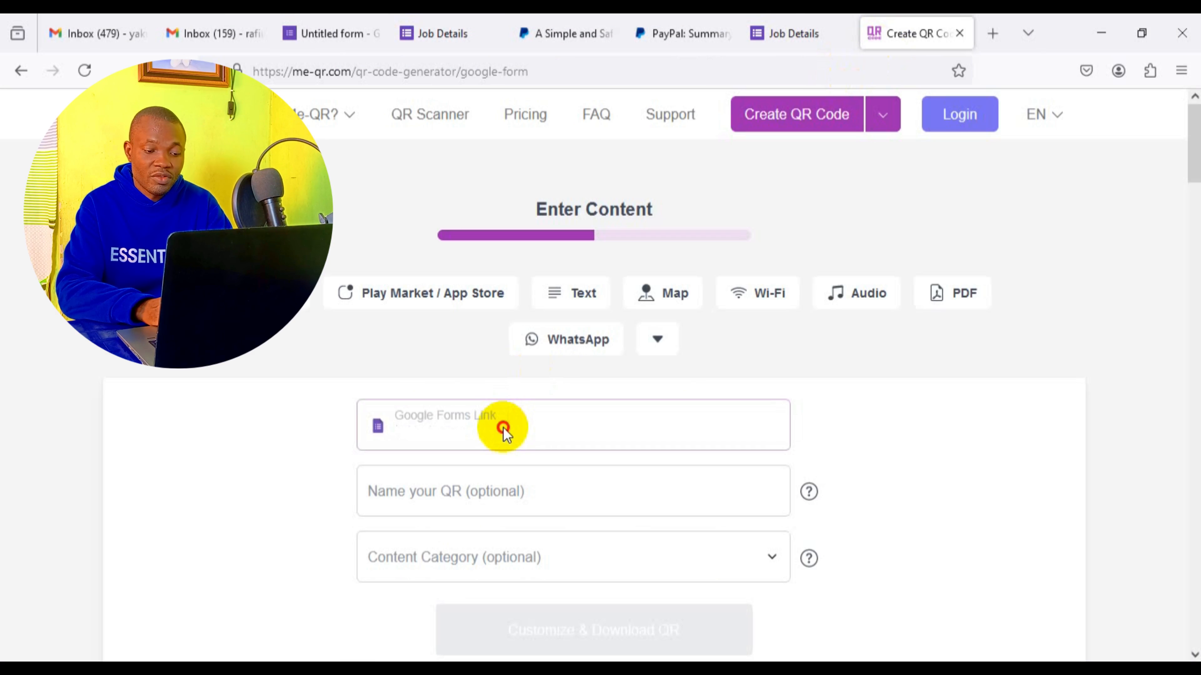
pyautogui.write('https://me-qr.com')
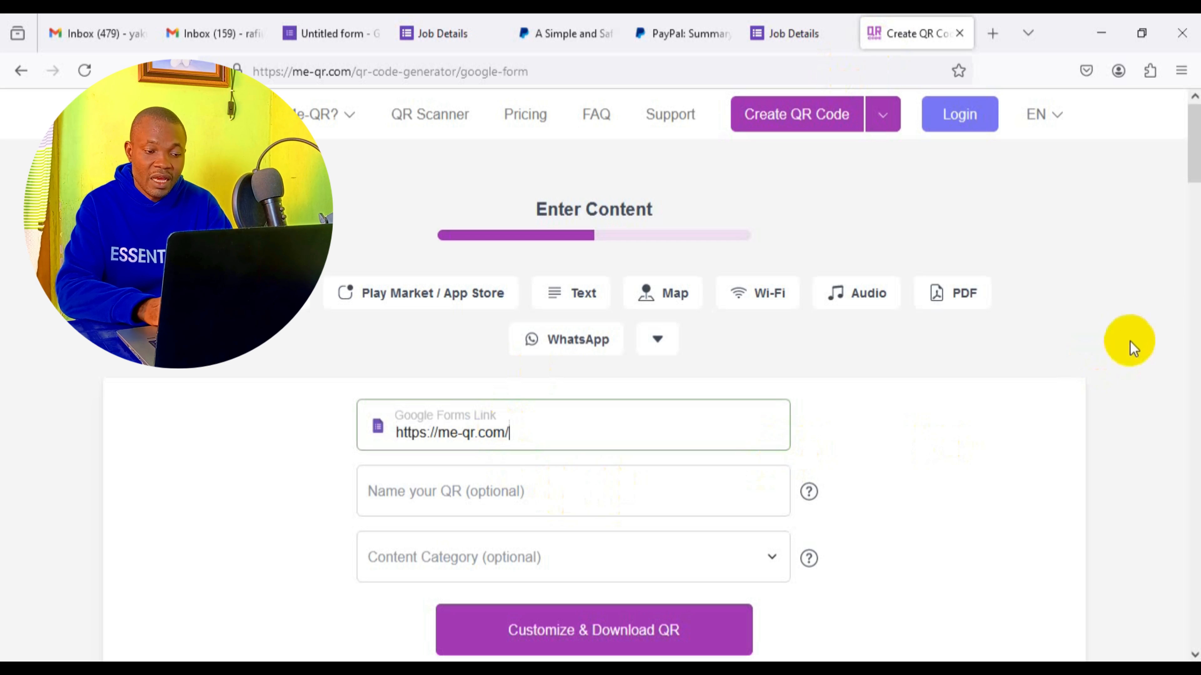
pyautogui.moveTo(1197, 175); pyautogui.dragTo(1197, 218)
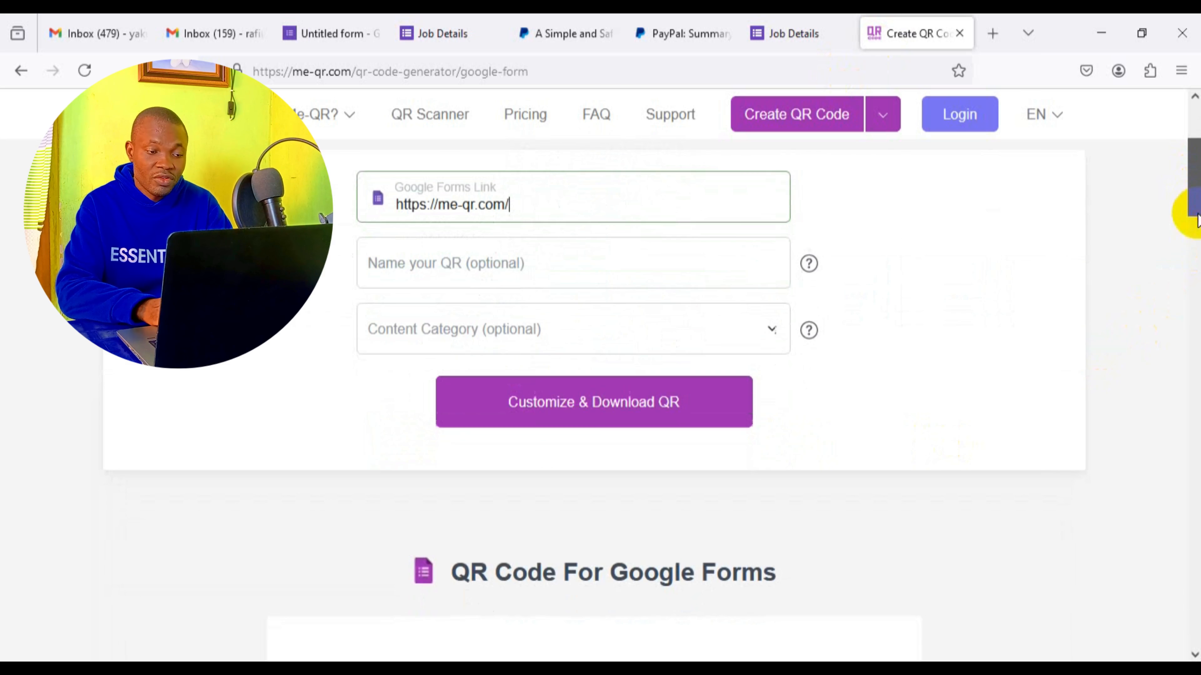
pyautogui.click(666, 410)
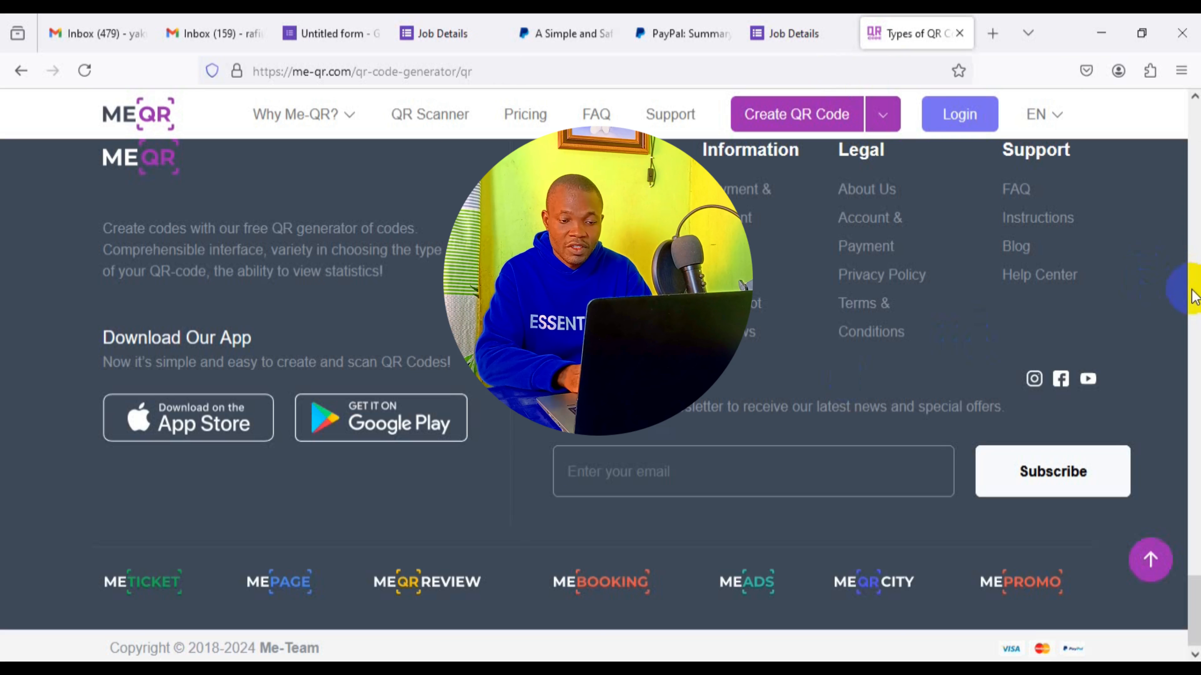
# Try floral pre-made templates on the QR code and settle on the dark SCAN ME template.
pyautogui.click(1199, 324)
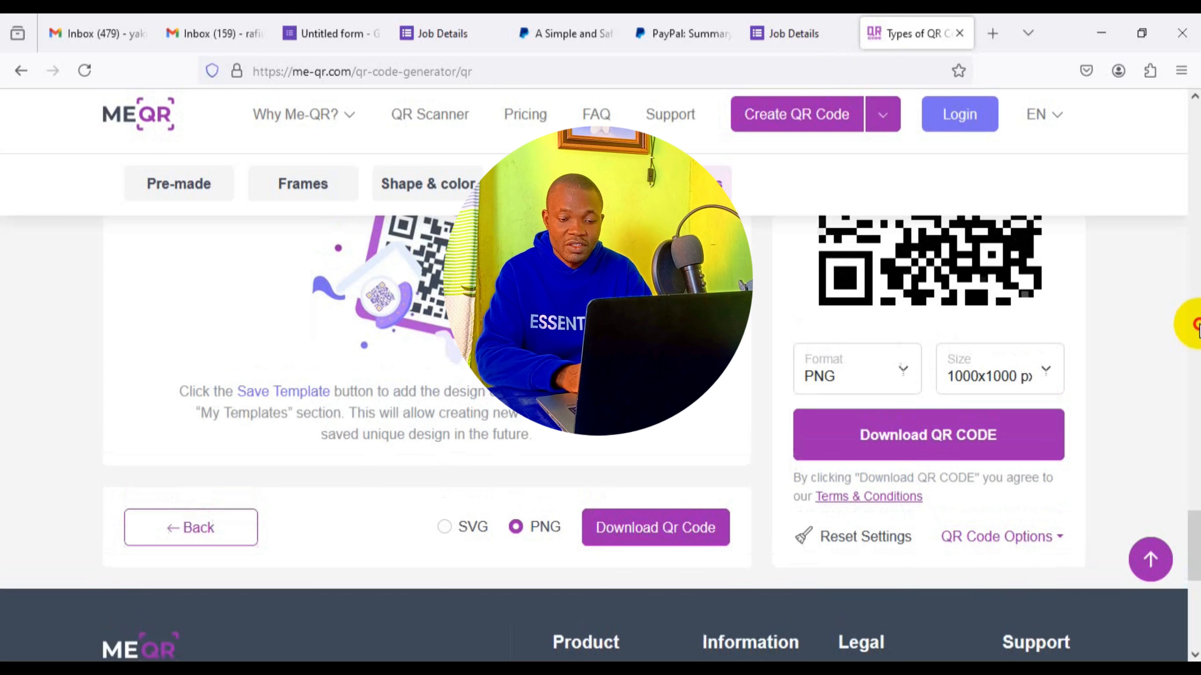
pyautogui.click(1199, 306)
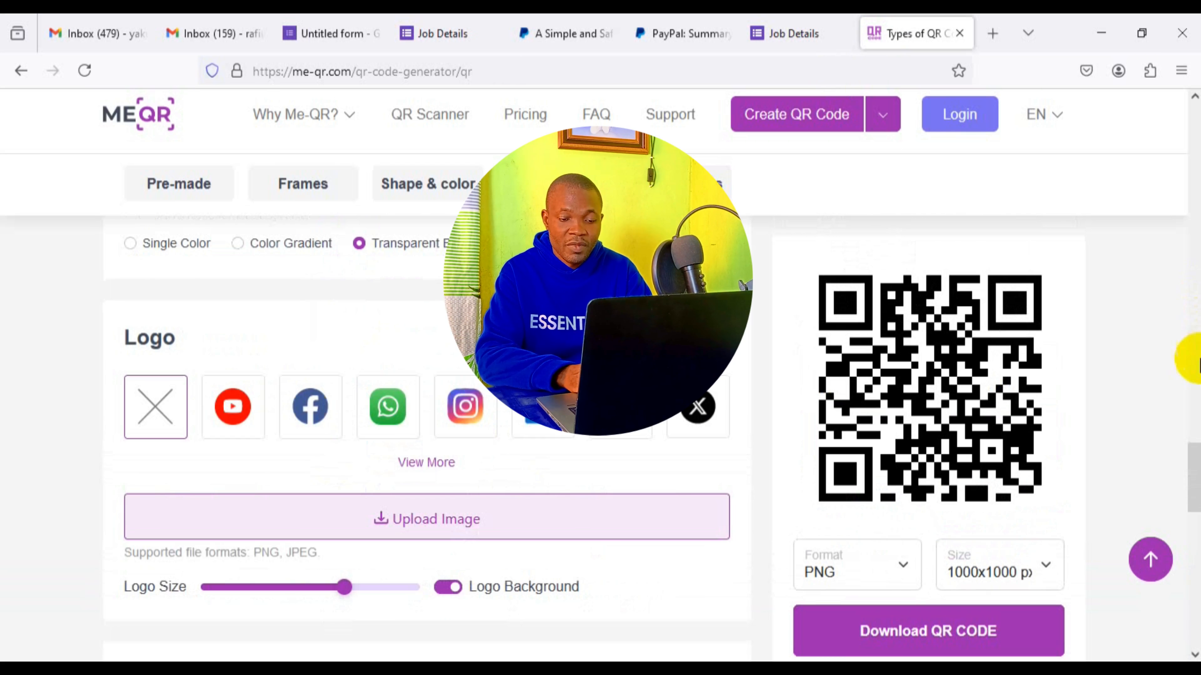
pyautogui.moveTo(1196, 473); pyautogui.dragTo(1196, 490)
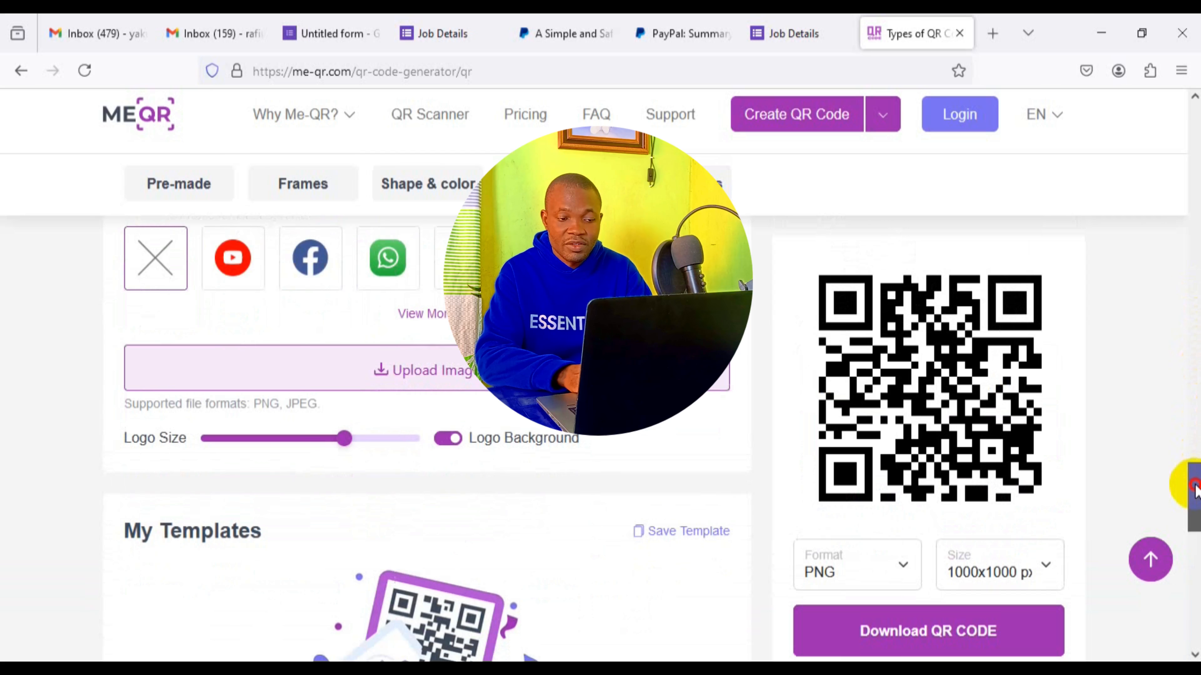
pyautogui.moveTo(1194, 492); pyautogui.dragTo(1160, 133)
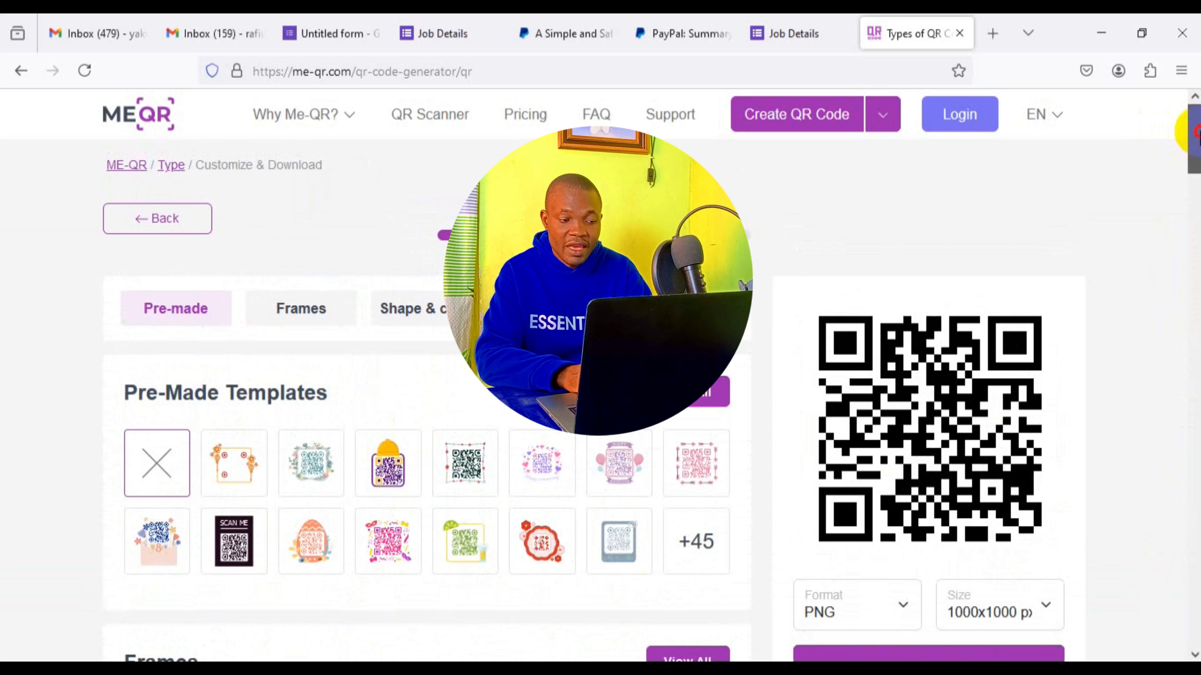
pyautogui.scroll(-1, 1193, 137)
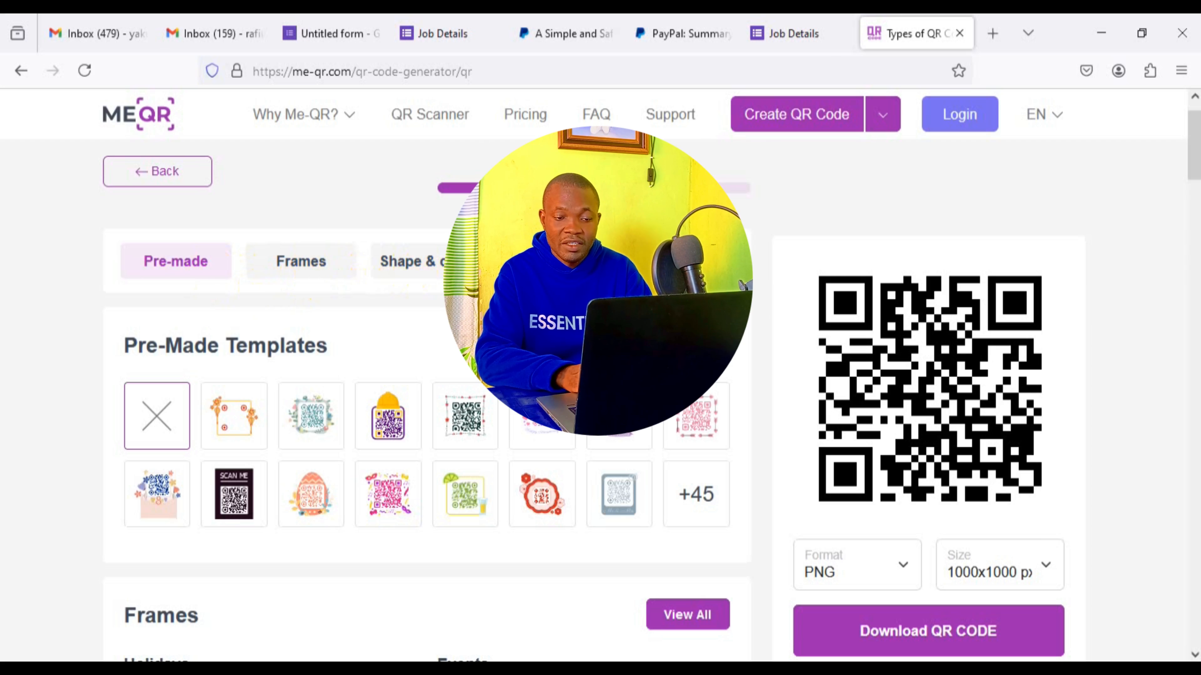
pyautogui.click(310, 419)
pyautogui.click(233, 421)
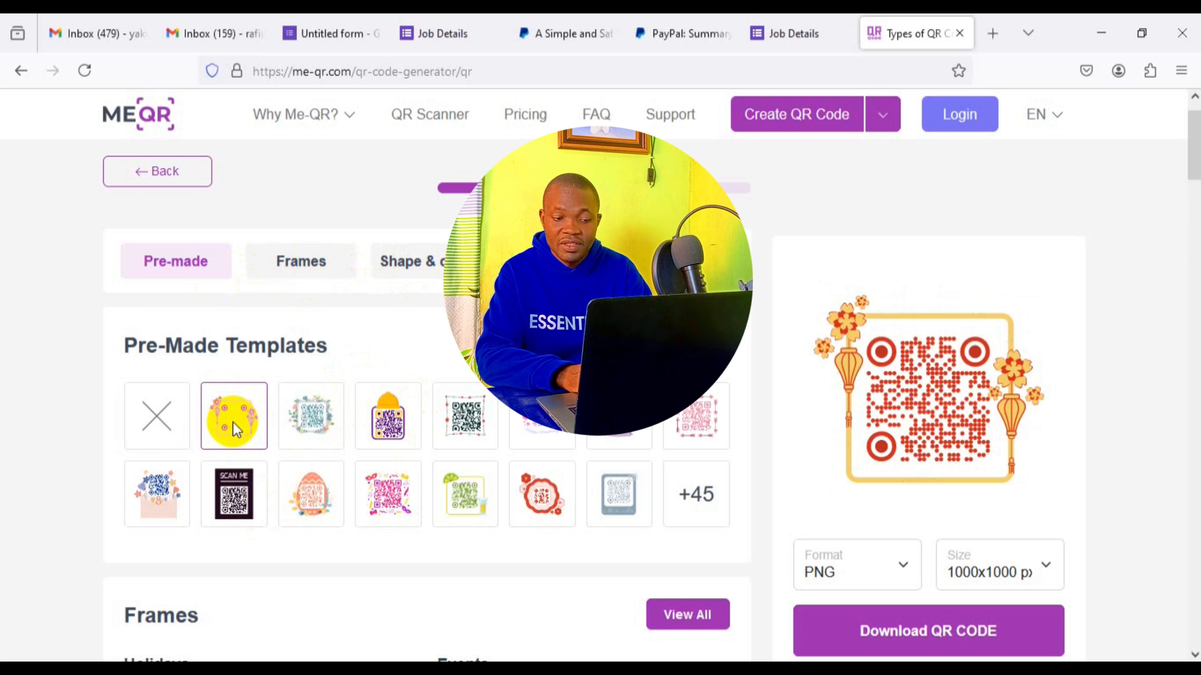
pyautogui.click(229, 497)
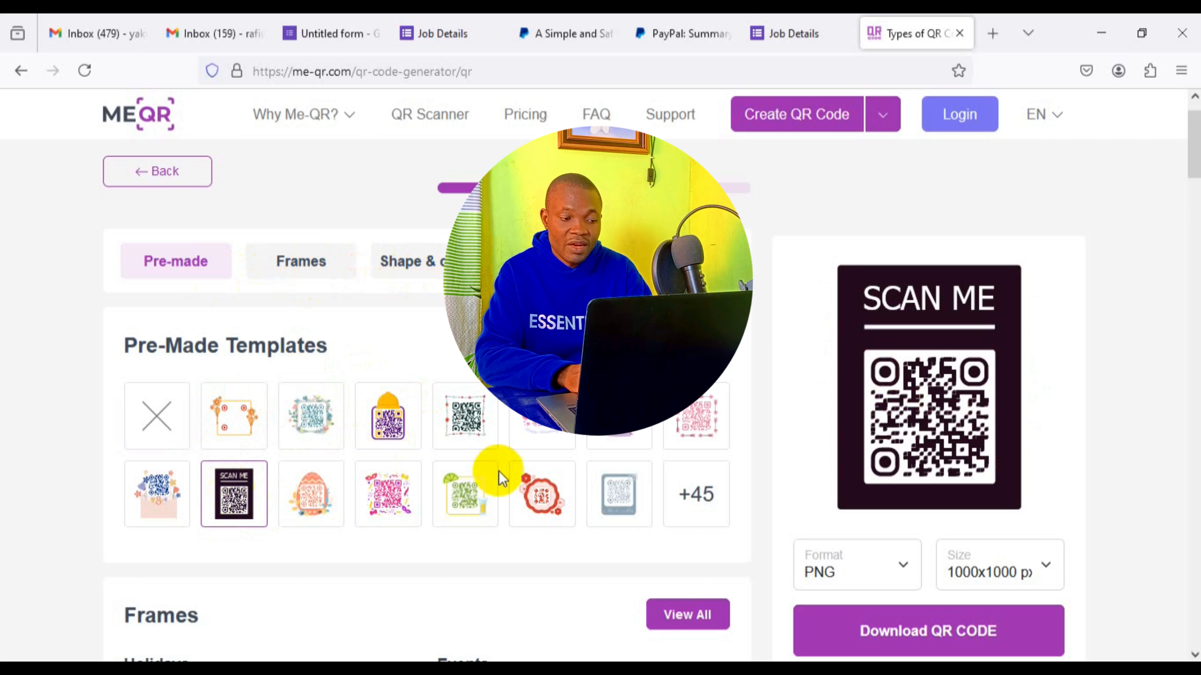
# Replace the frame's additional text with "Google Form" and set its font to Roboto.
pyautogui.moveTo(1196, 133); pyautogui.dragTo(1196, 288)
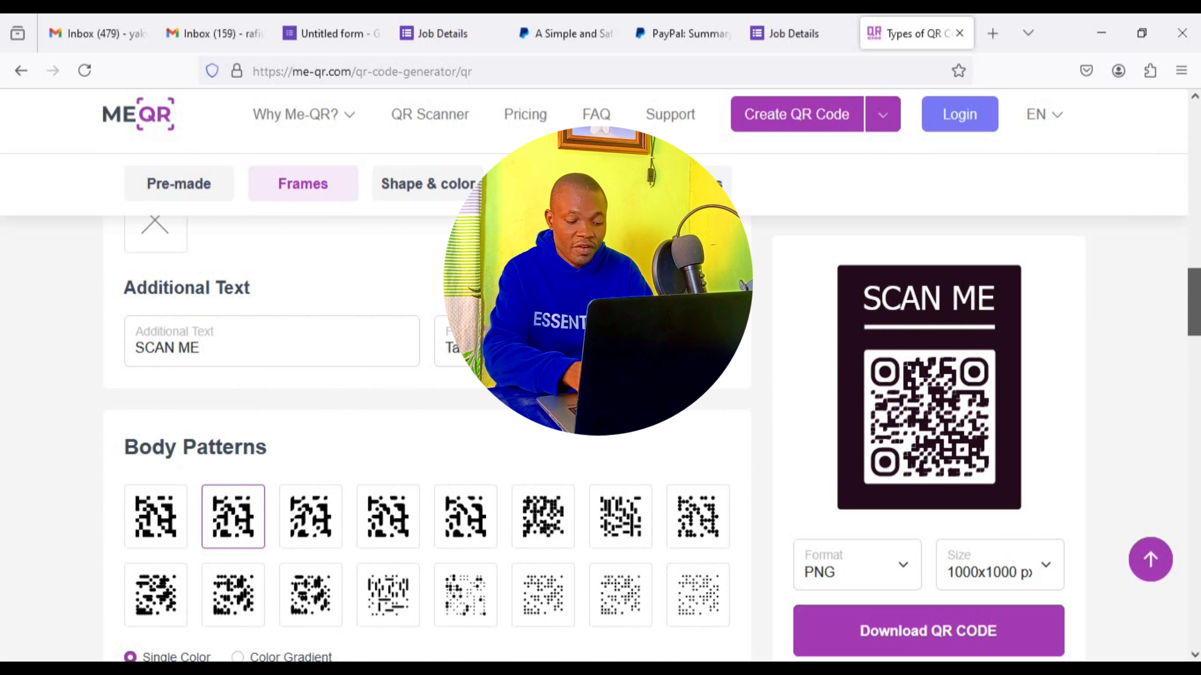
pyautogui.moveTo(203, 349); pyautogui.dragTo(101, 366)
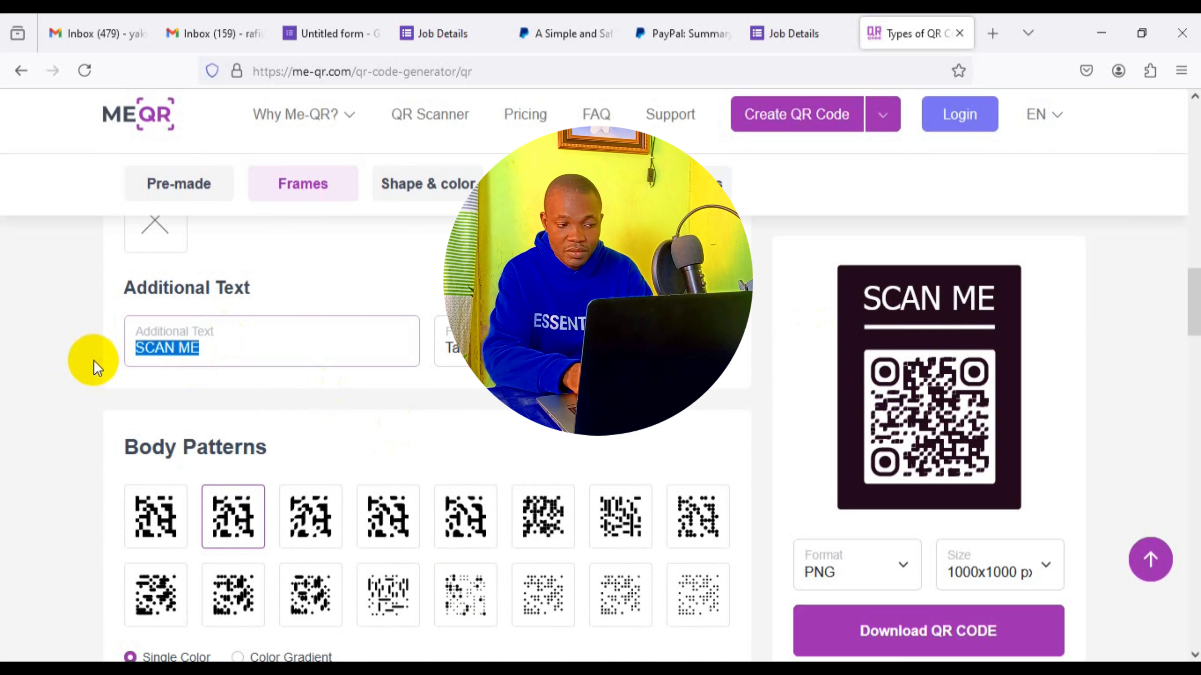
pyautogui.write('Goog')
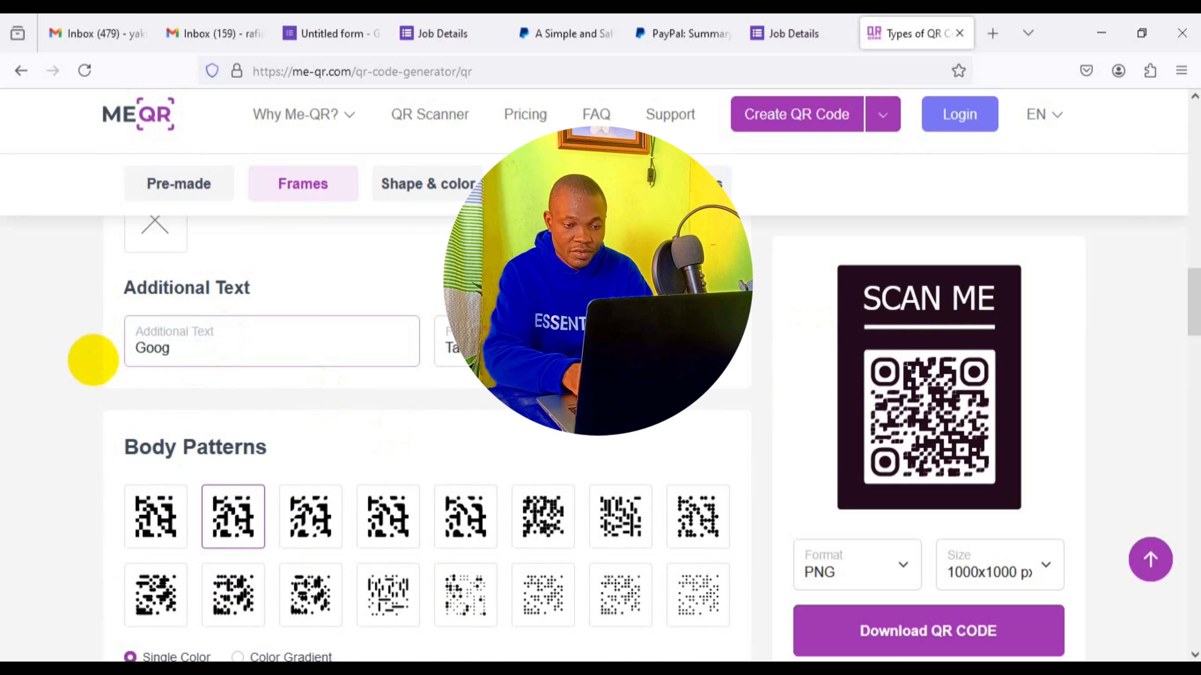
pyautogui.write('le Form')
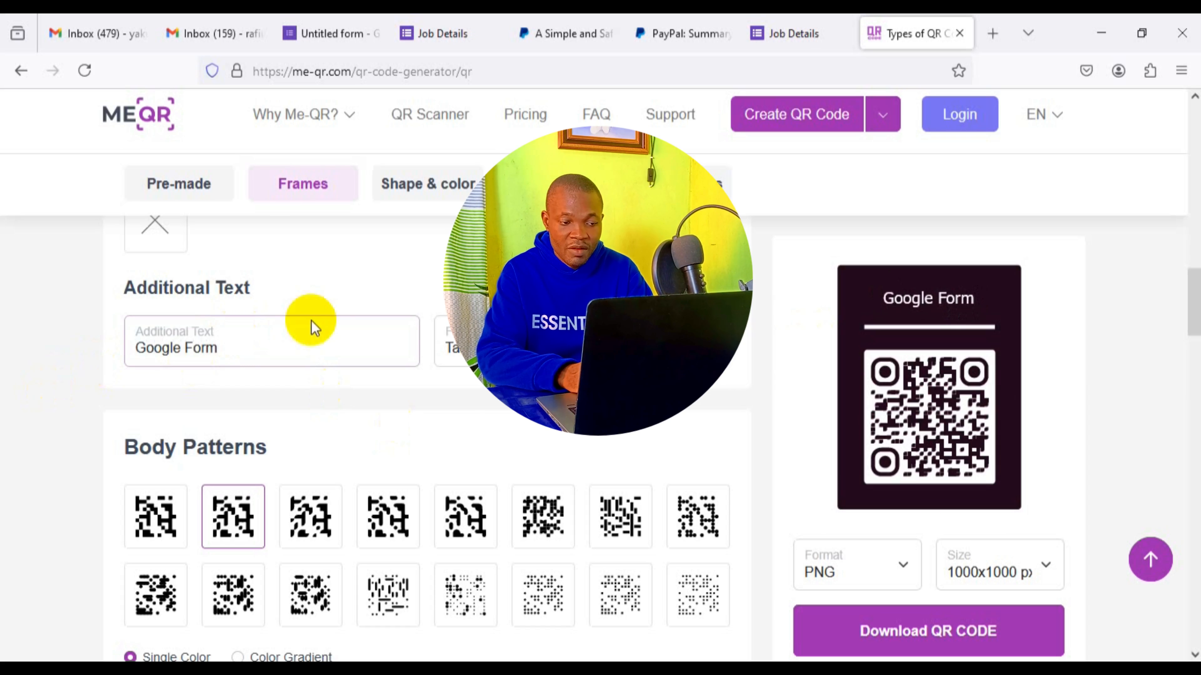
pyautogui.click(510, 342)
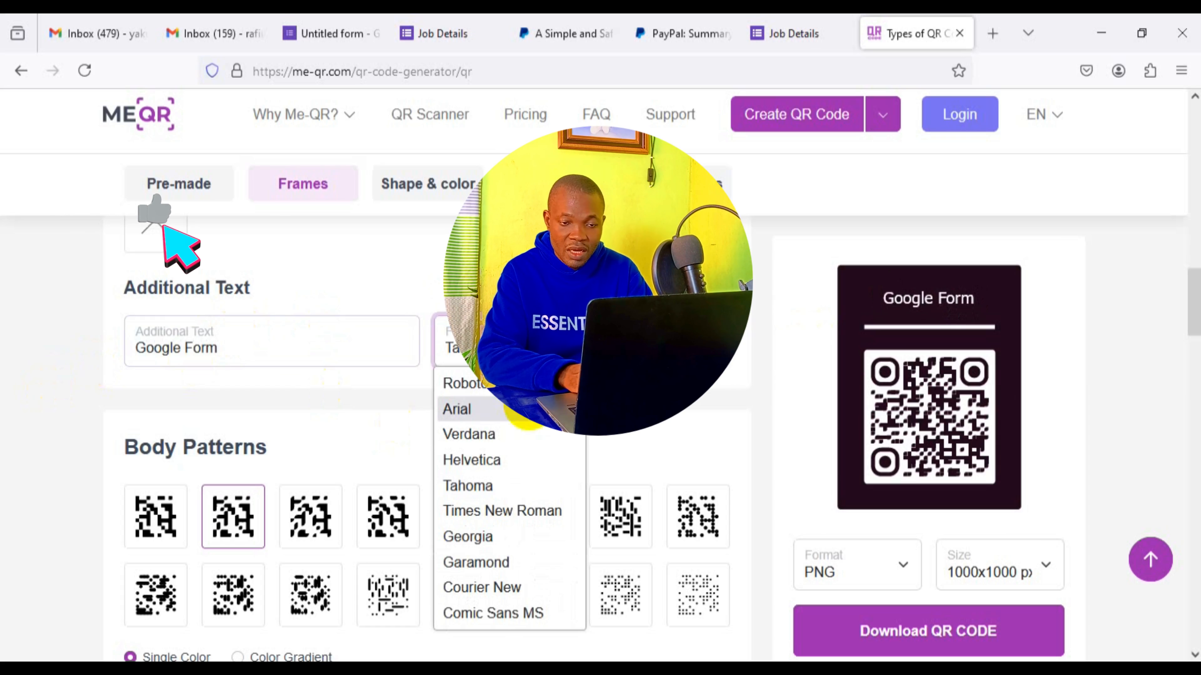
pyautogui.click(490, 384)
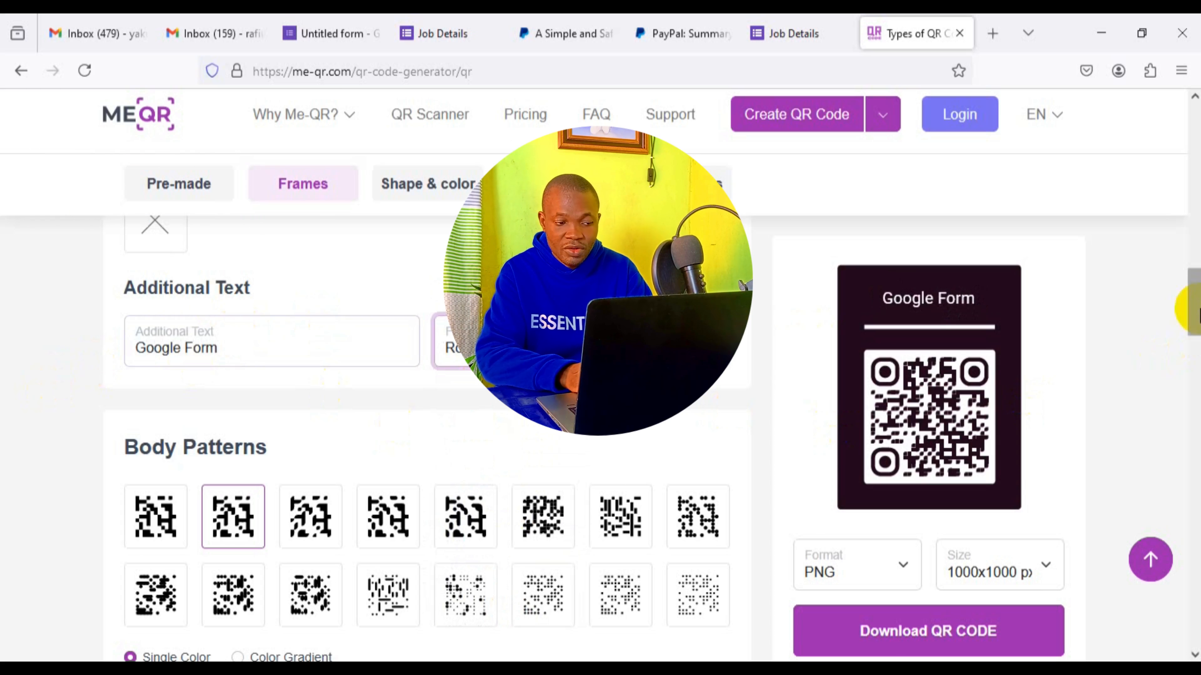
# Set the body pattern's single color to dark blue #060127.
pyautogui.moveTo(1197, 312); pyautogui.dragTo(1198, 354)
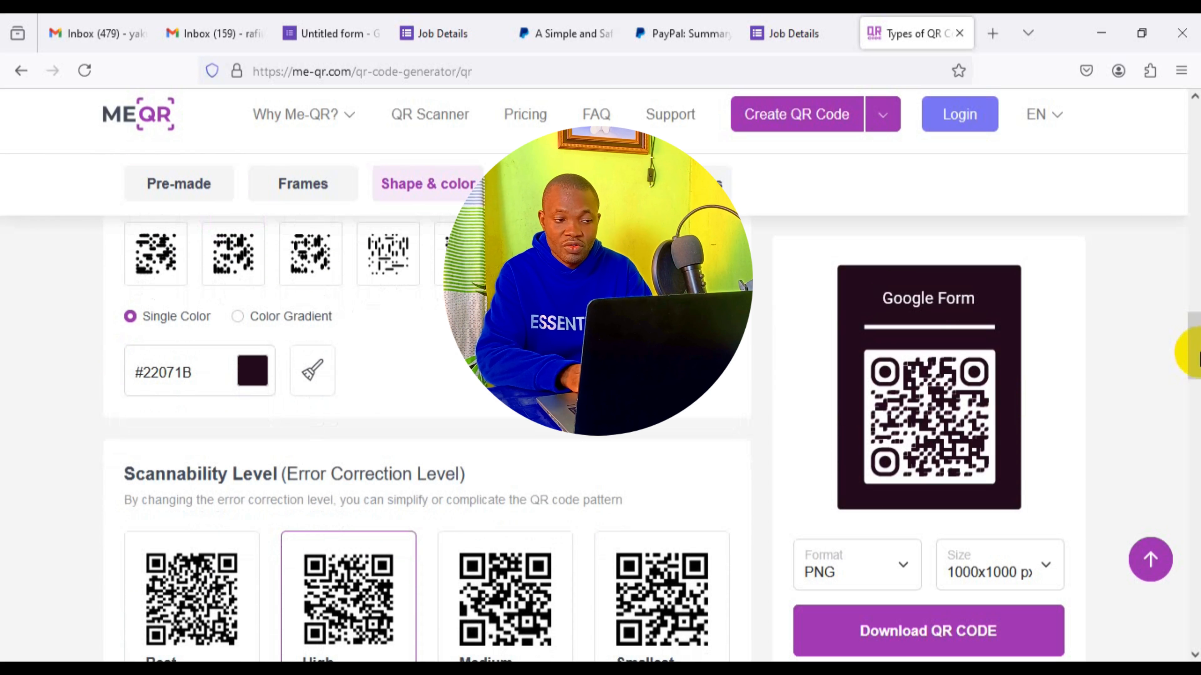
pyautogui.click(268, 379)
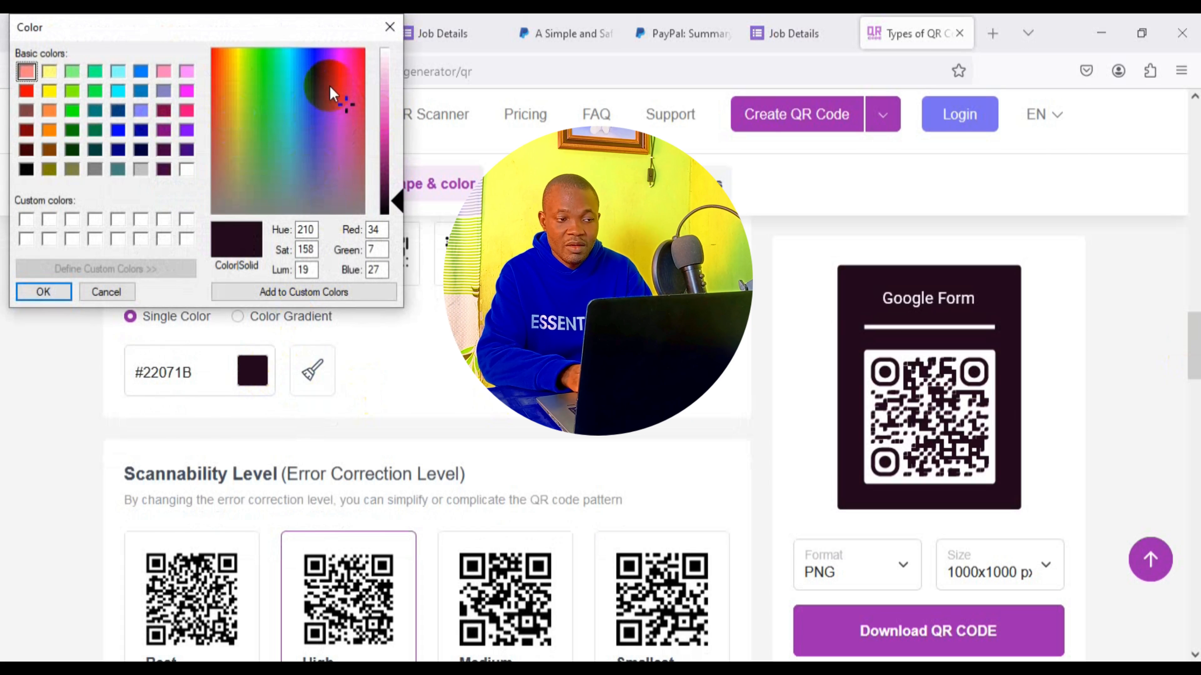
pyautogui.click(321, 67)
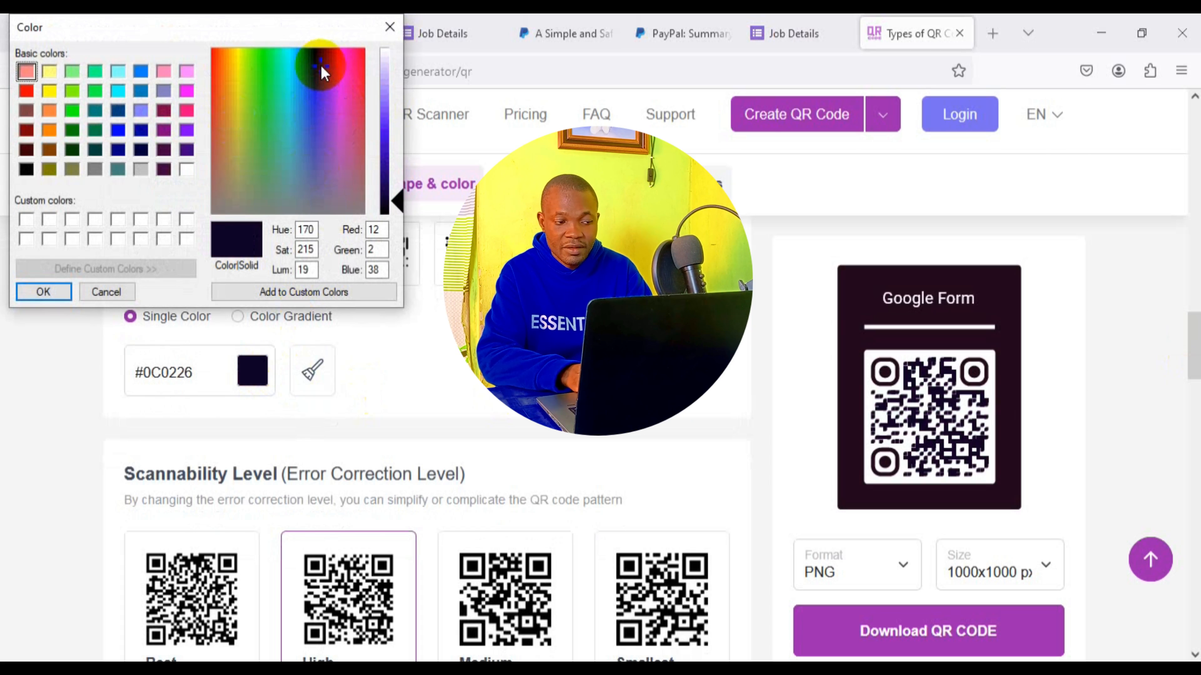
pyautogui.moveTo(319, 57); pyautogui.dragTo(318, 56)
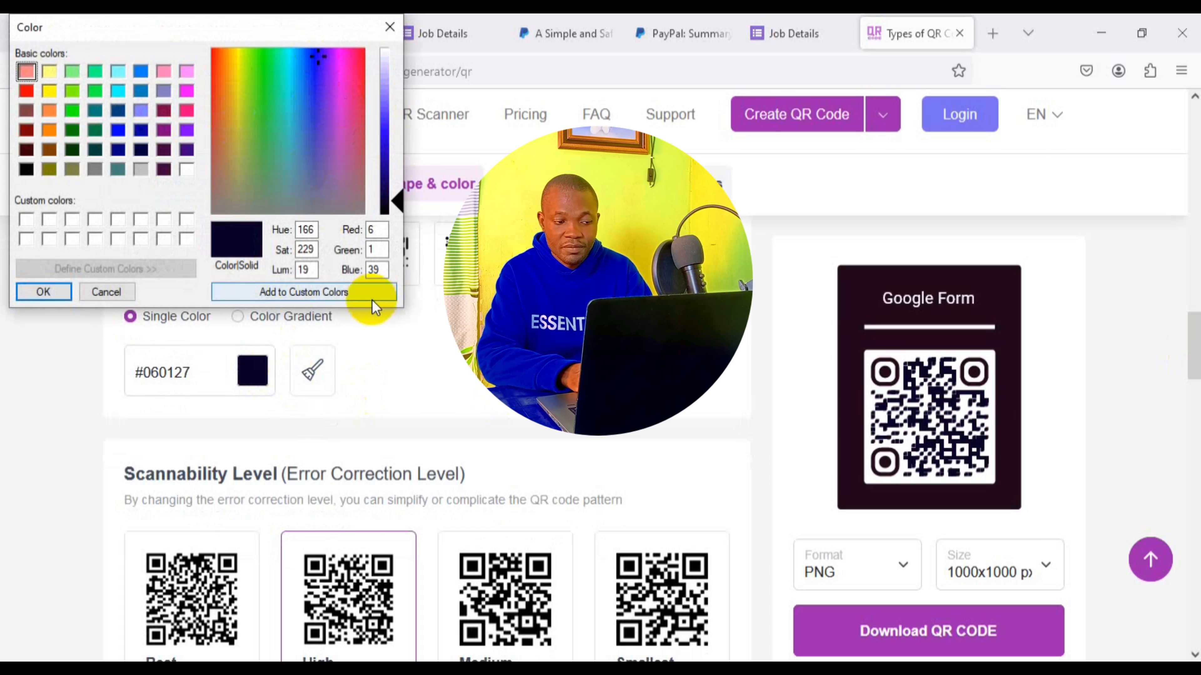
pyautogui.click(45, 293)
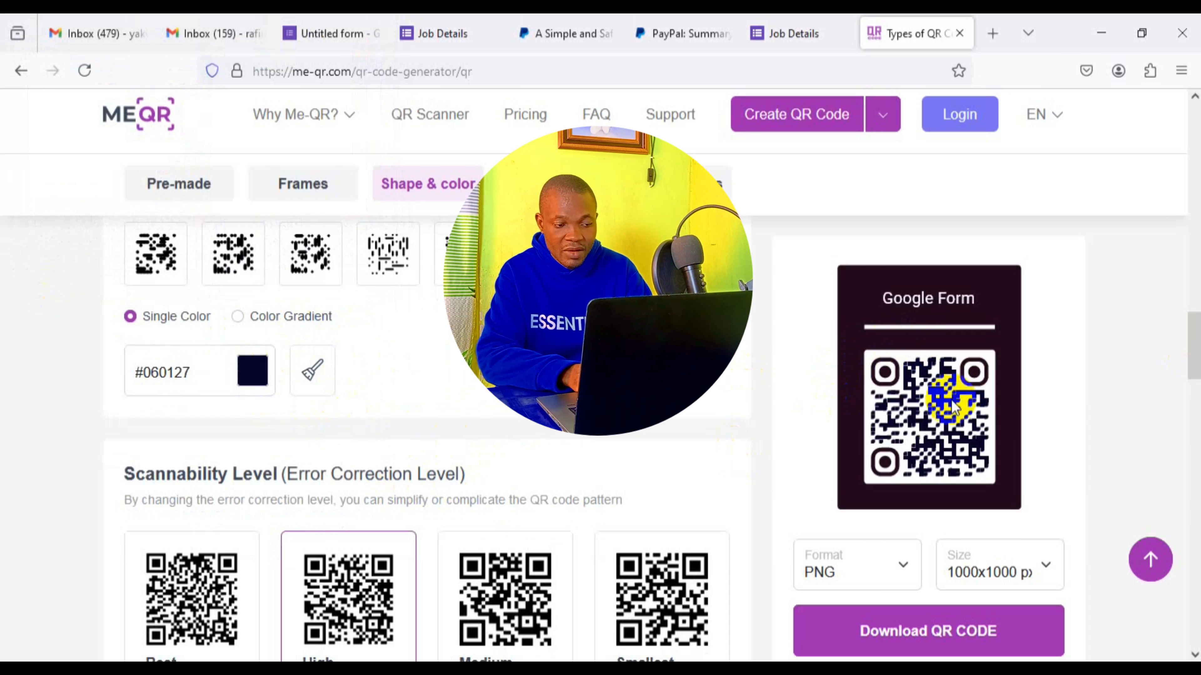
# Try the rounded-square external eye pattern, and settle on the teardrop-shaped one with a single pointed corner.
pyautogui.scroll(-10, 1196, 345)
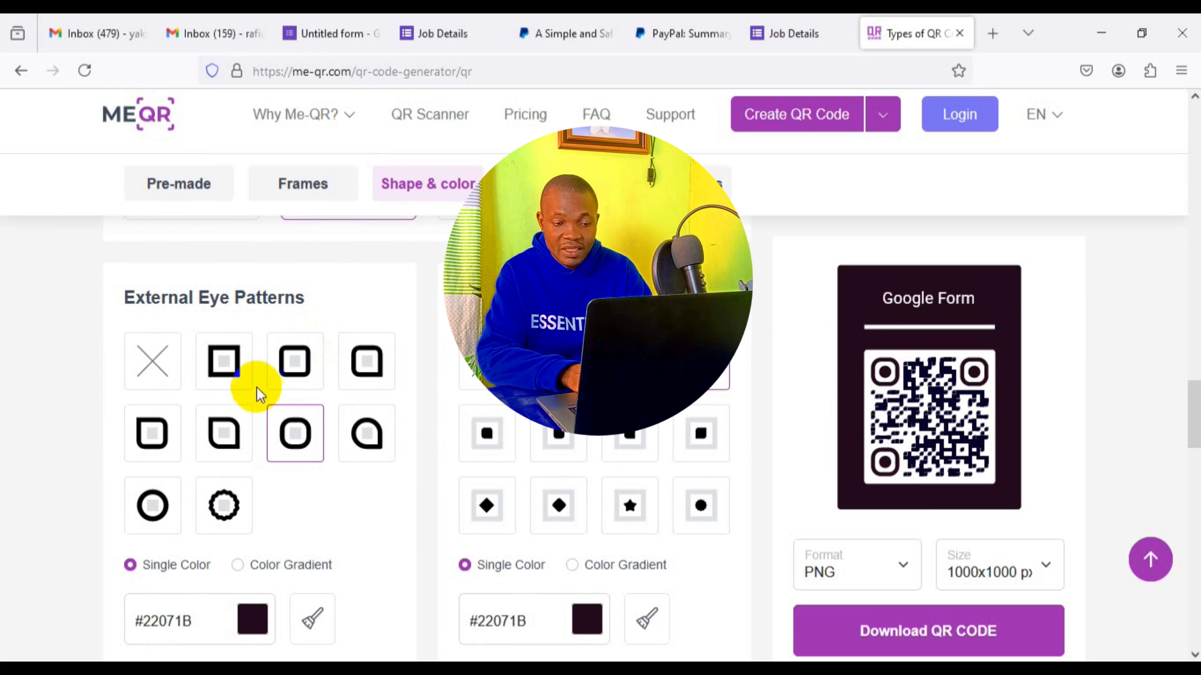
pyautogui.click(295, 369)
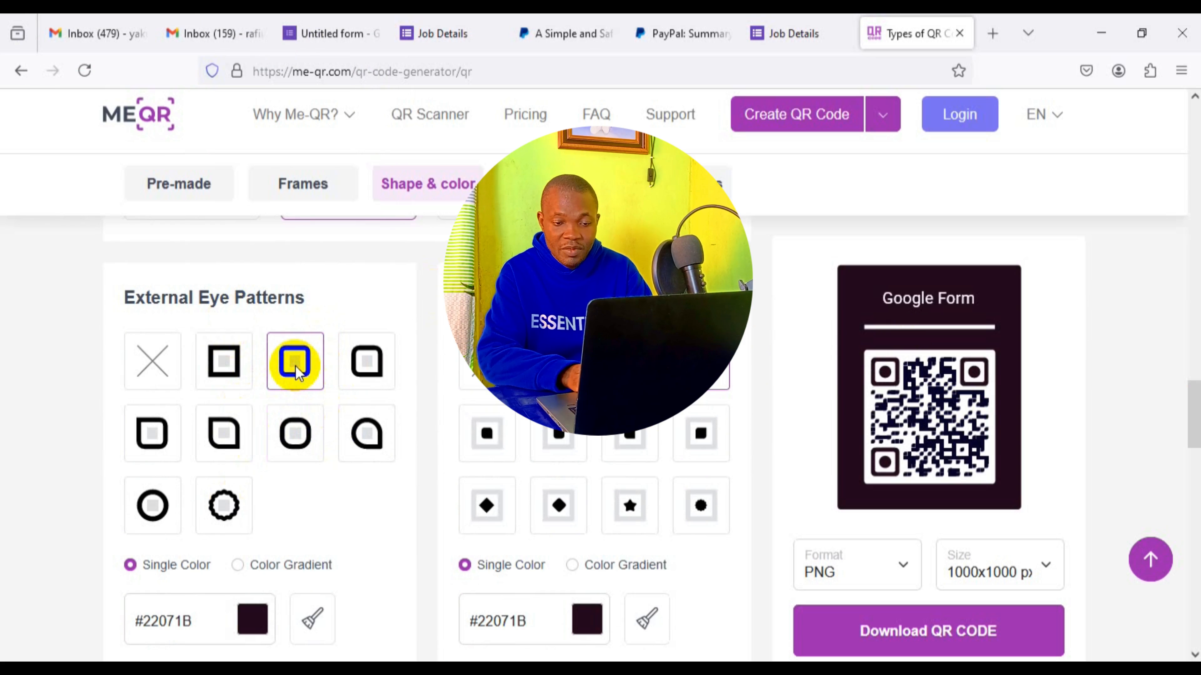
pyautogui.click(374, 444)
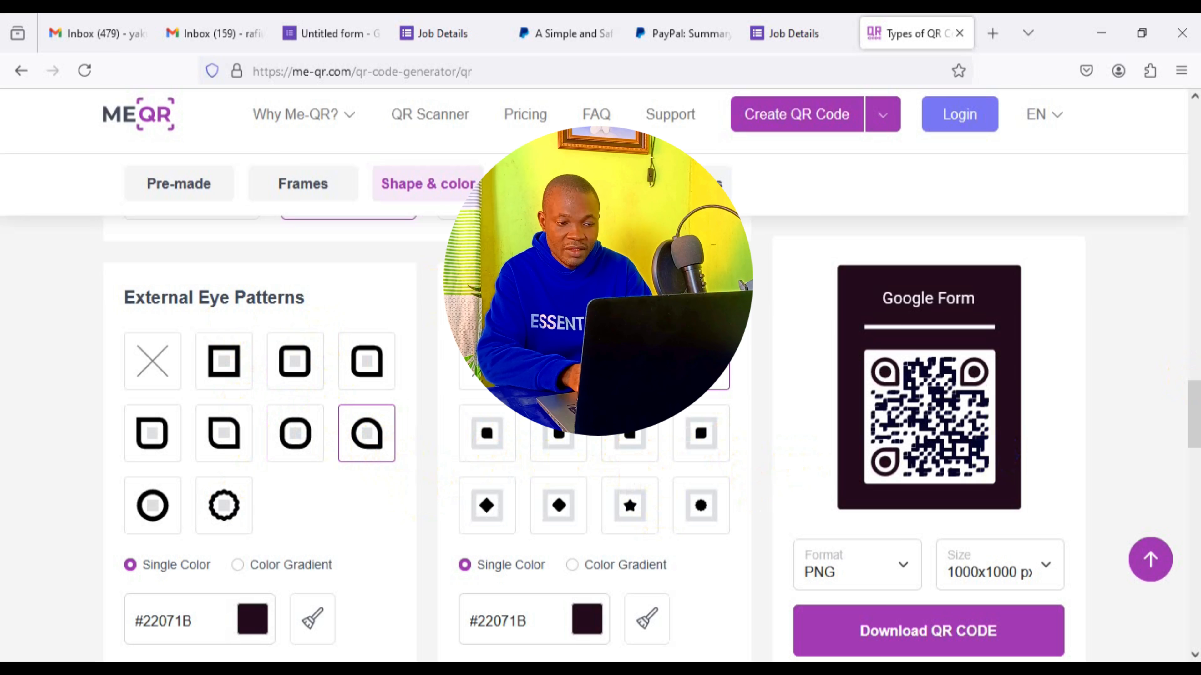
pyautogui.moveTo(1195, 415); pyautogui.dragTo(1195, 445)
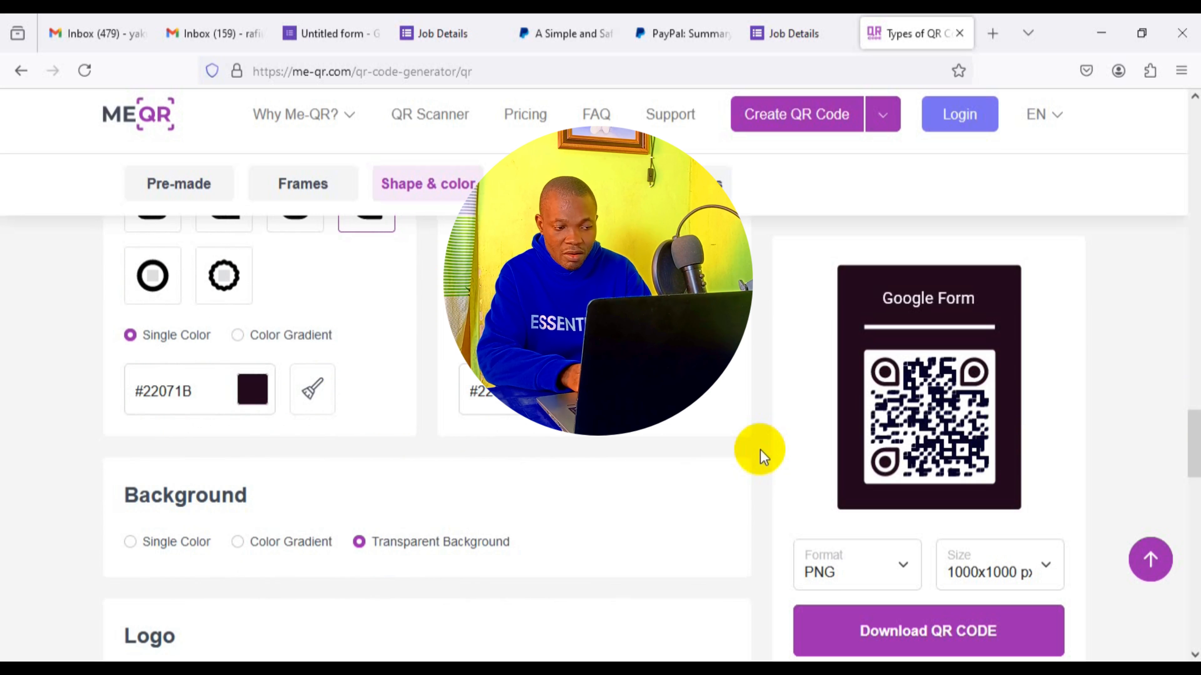
# Set the external eye pattern's single color to dark blue #030127.
pyautogui.click(253, 392)
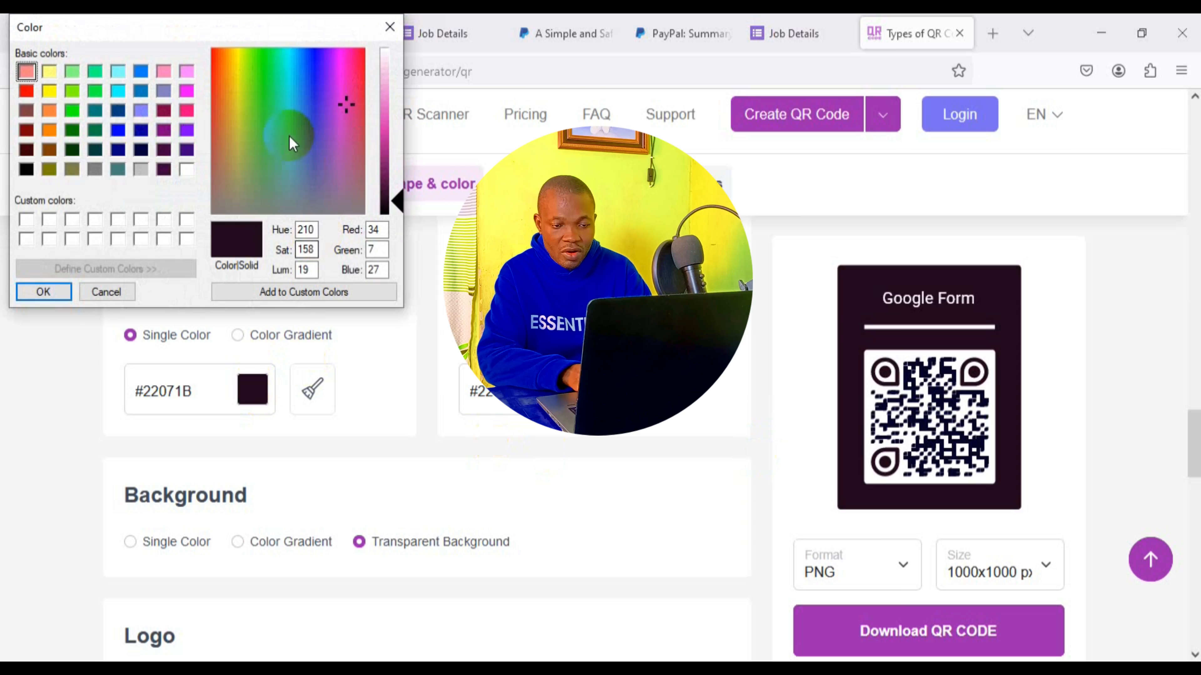
pyautogui.click(316, 60)
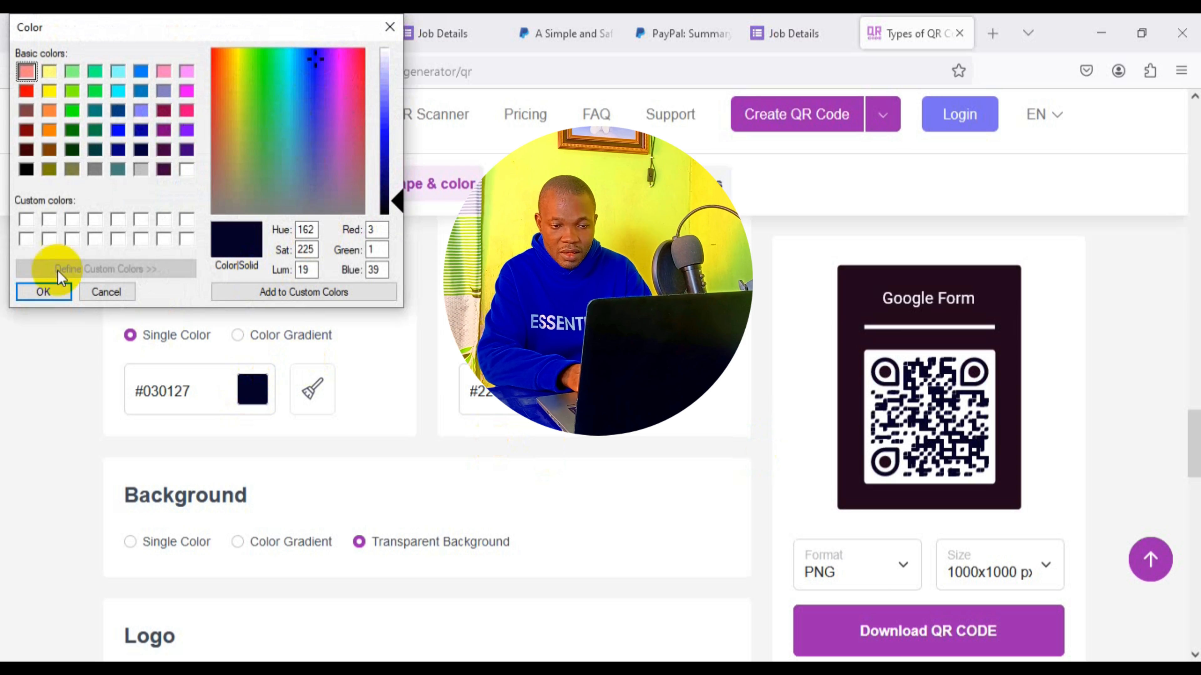
pyautogui.click(44, 292)
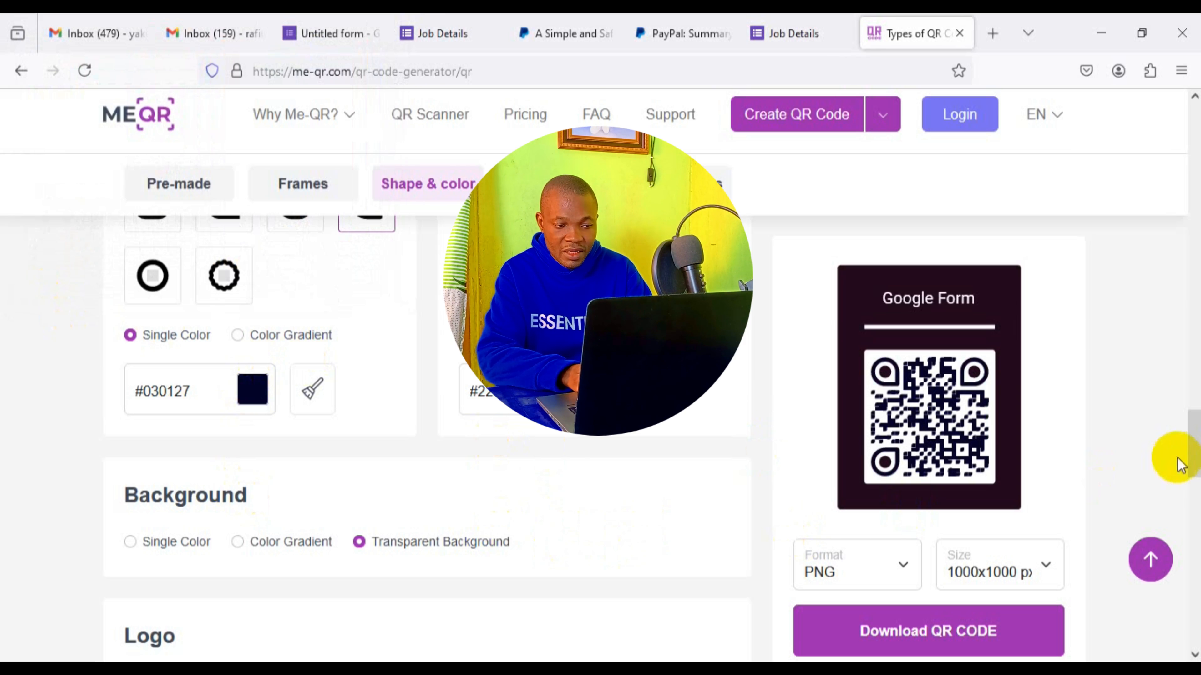
# Review the logo and size options, keep PNG format at 1000x1000 px, and download the QR code.
pyautogui.scroll(-4, 1197, 457)
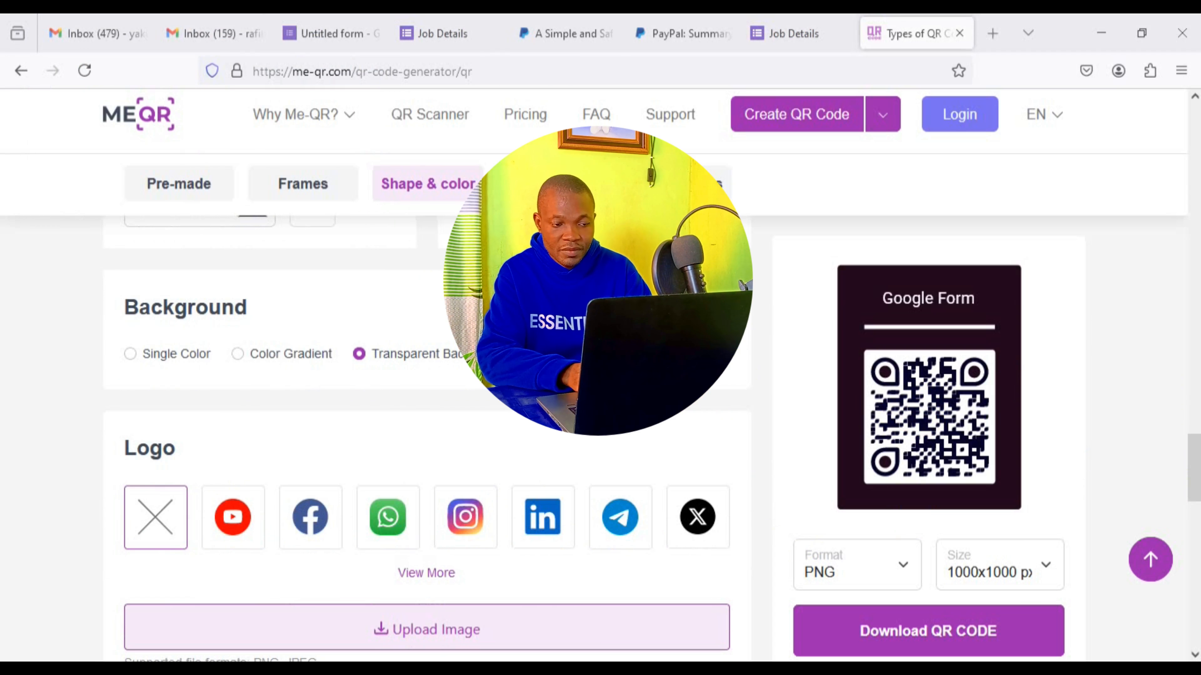
pyautogui.moveTo(1195, 478); pyautogui.dragTo(1195, 523)
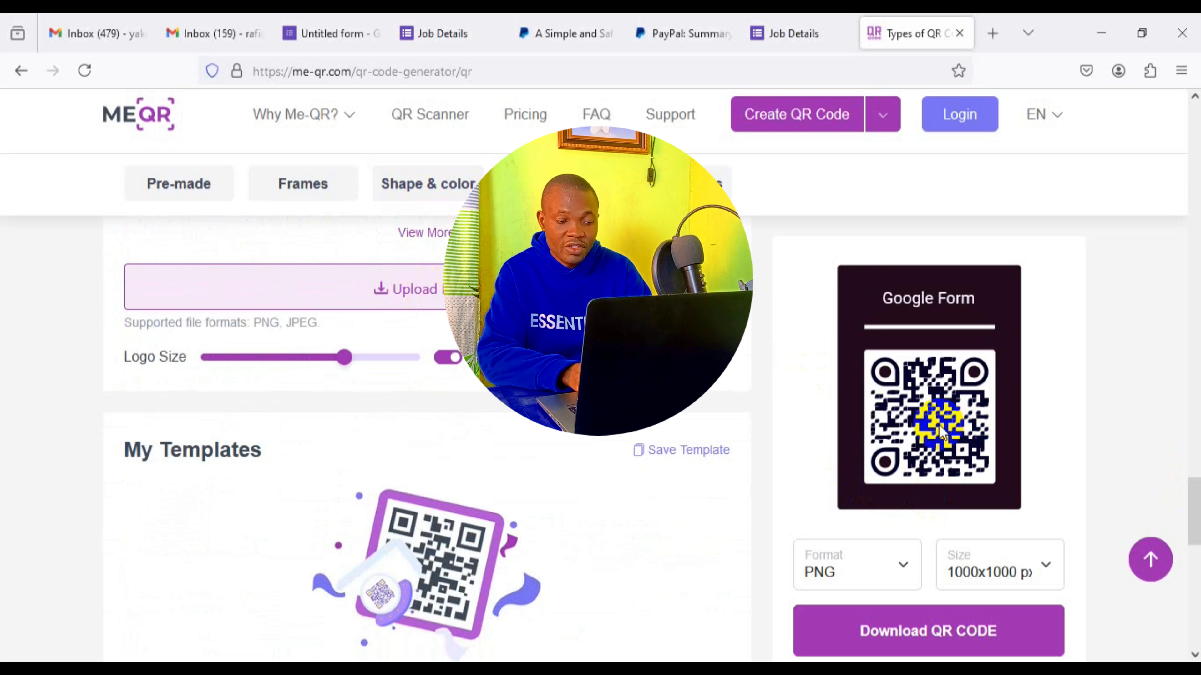
pyautogui.moveTo(1195, 513); pyautogui.dragTo(1194, 463)
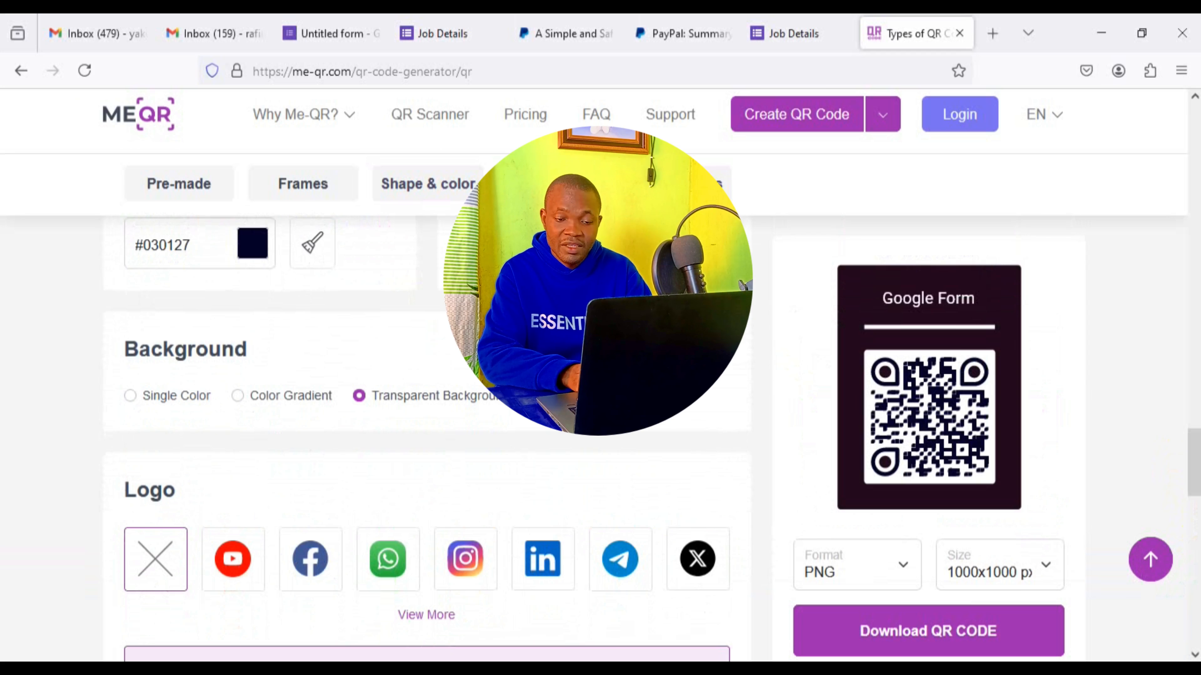
pyautogui.click(1051, 572)
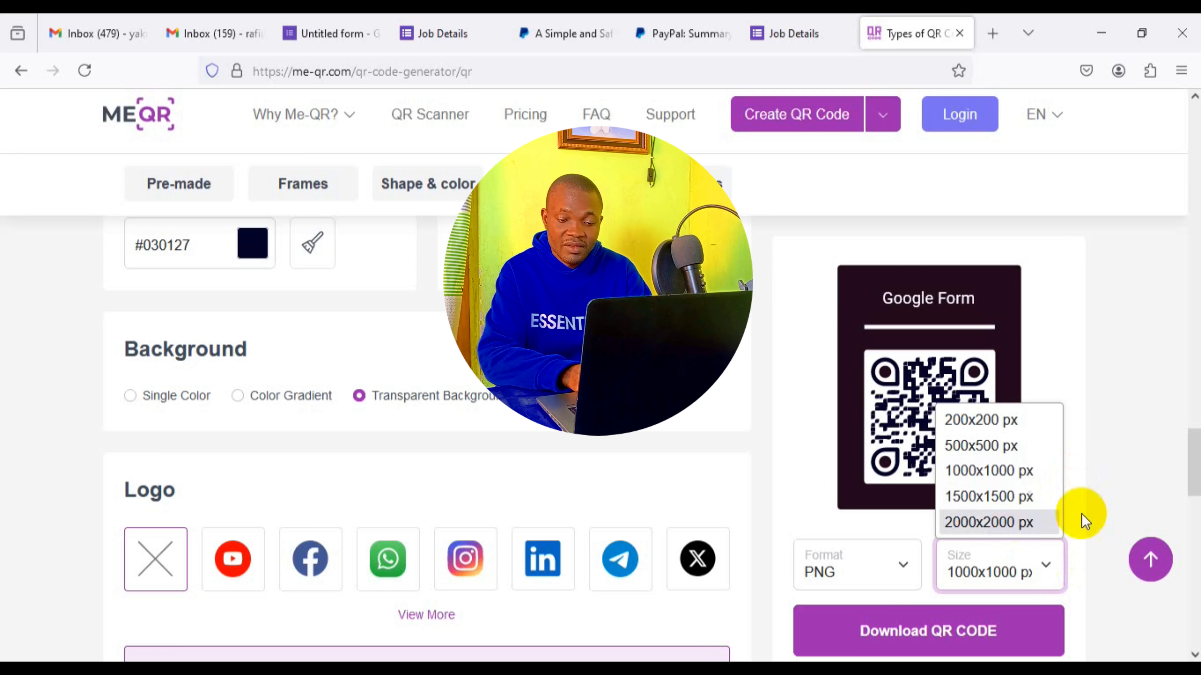
pyautogui.click(1135, 448)
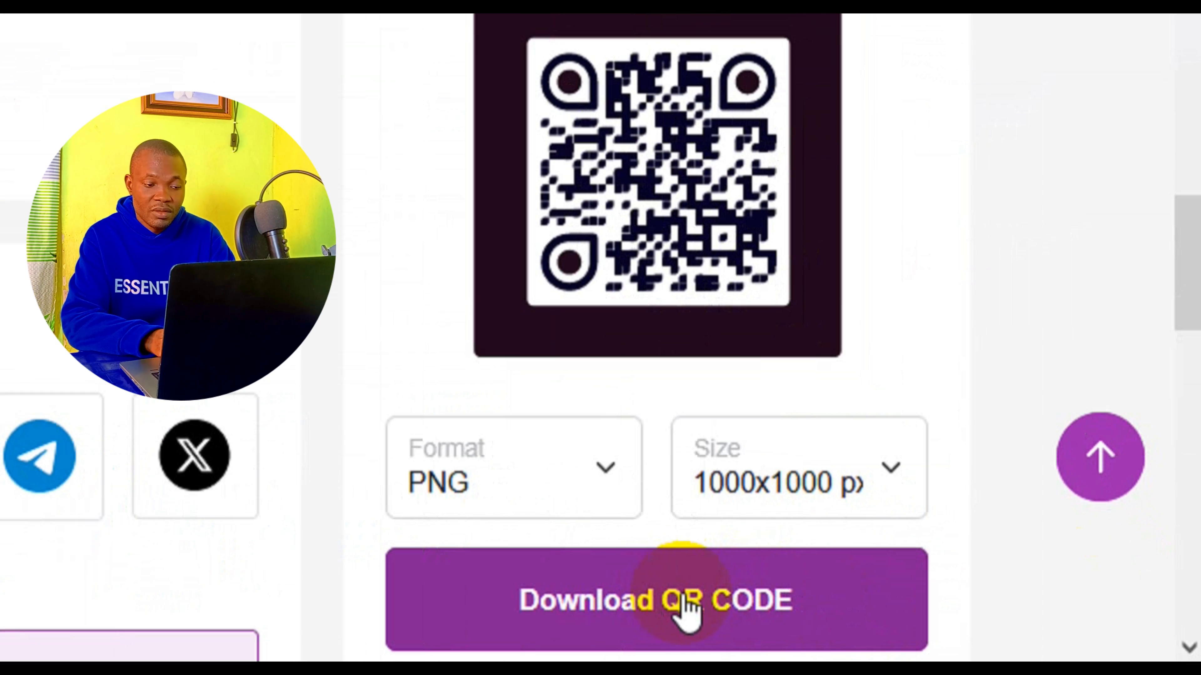
pyautogui.click(671, 598)
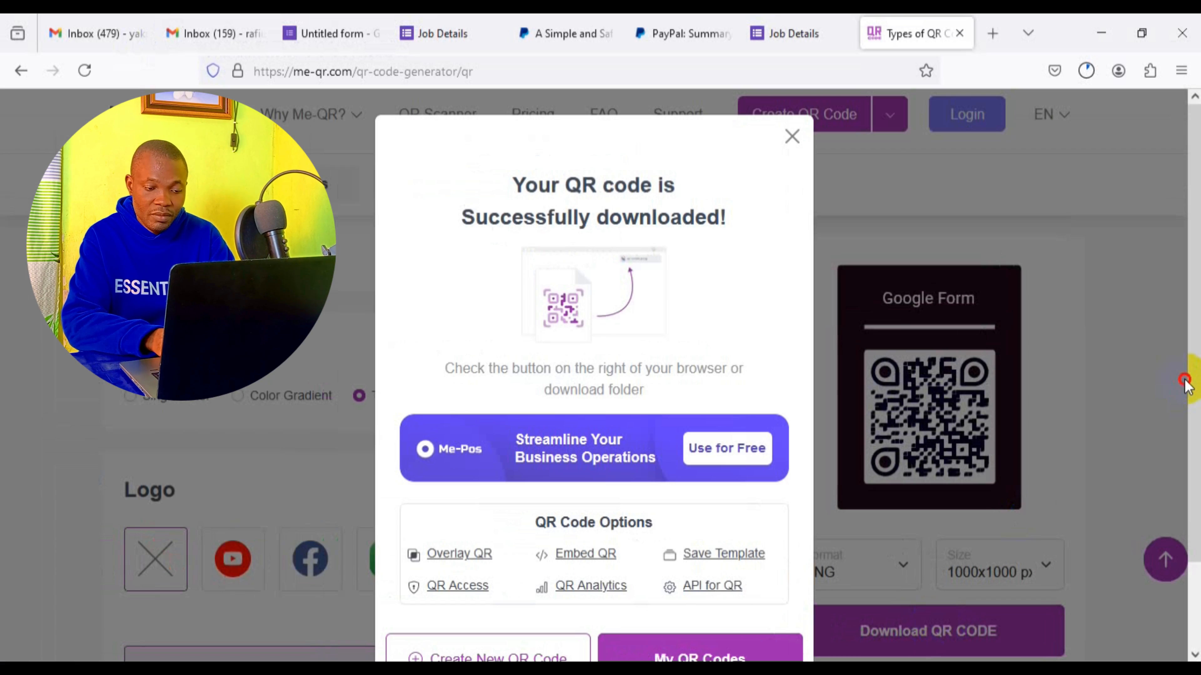
# Open the downloaded QR code PNG from the browser's recent downloads.
pyautogui.scroll(-1, 1184, 384)
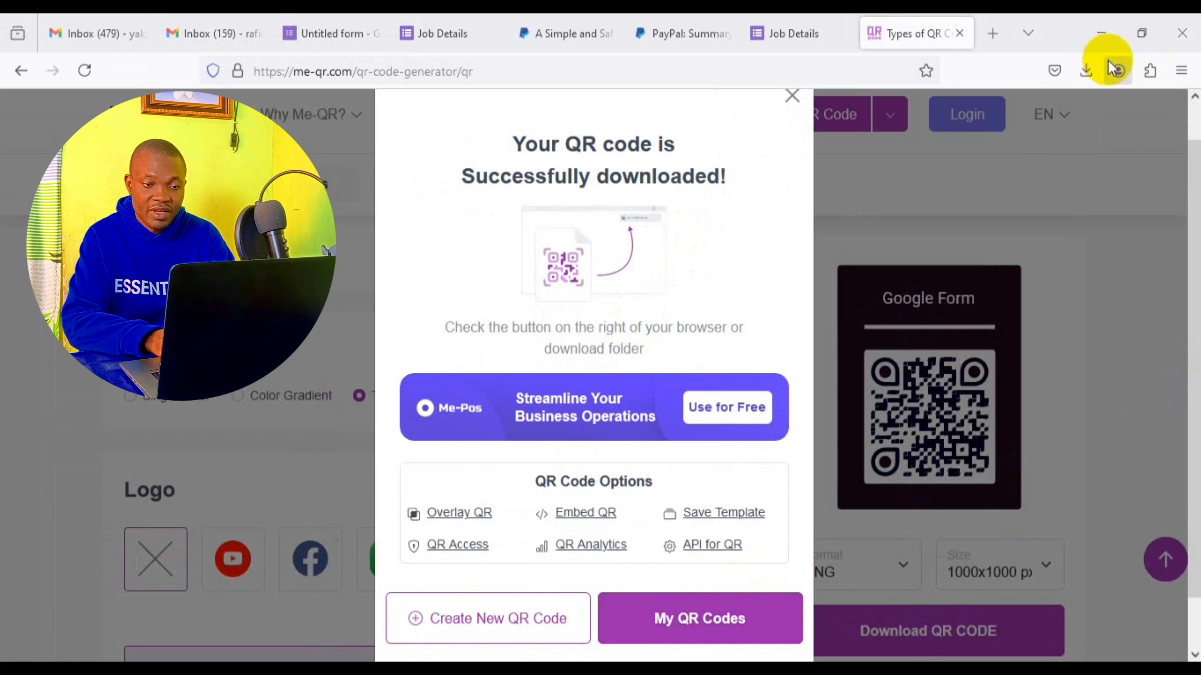
pyautogui.click(1086, 71)
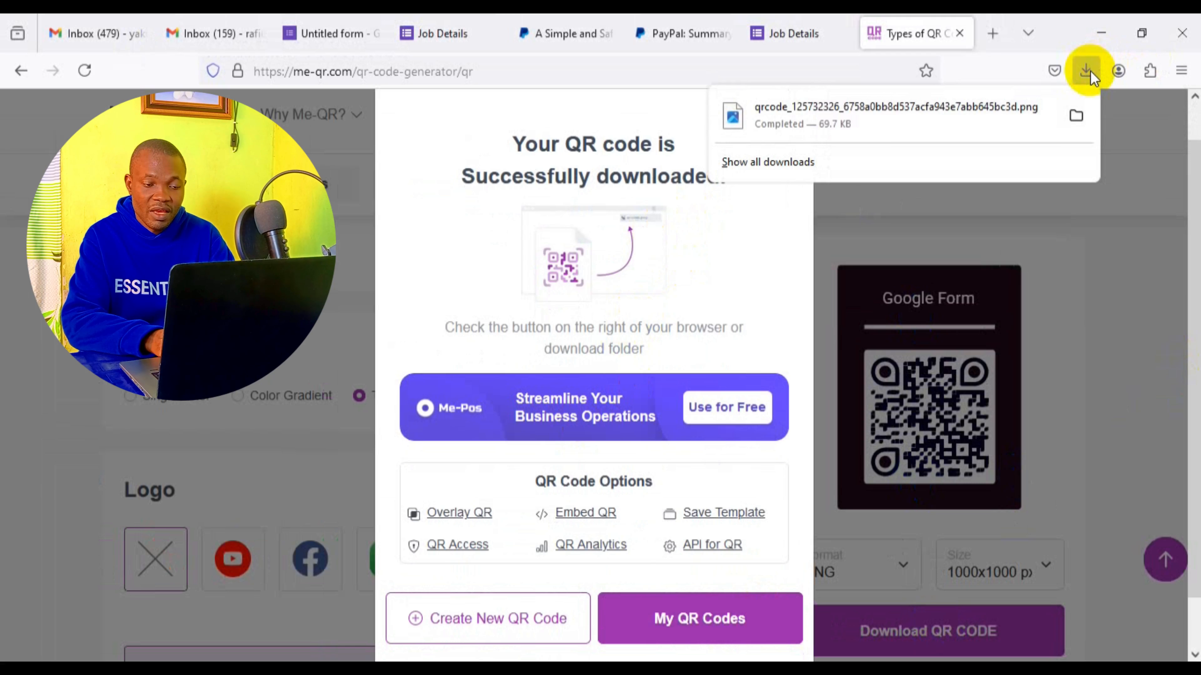
pyautogui.click(990, 113)
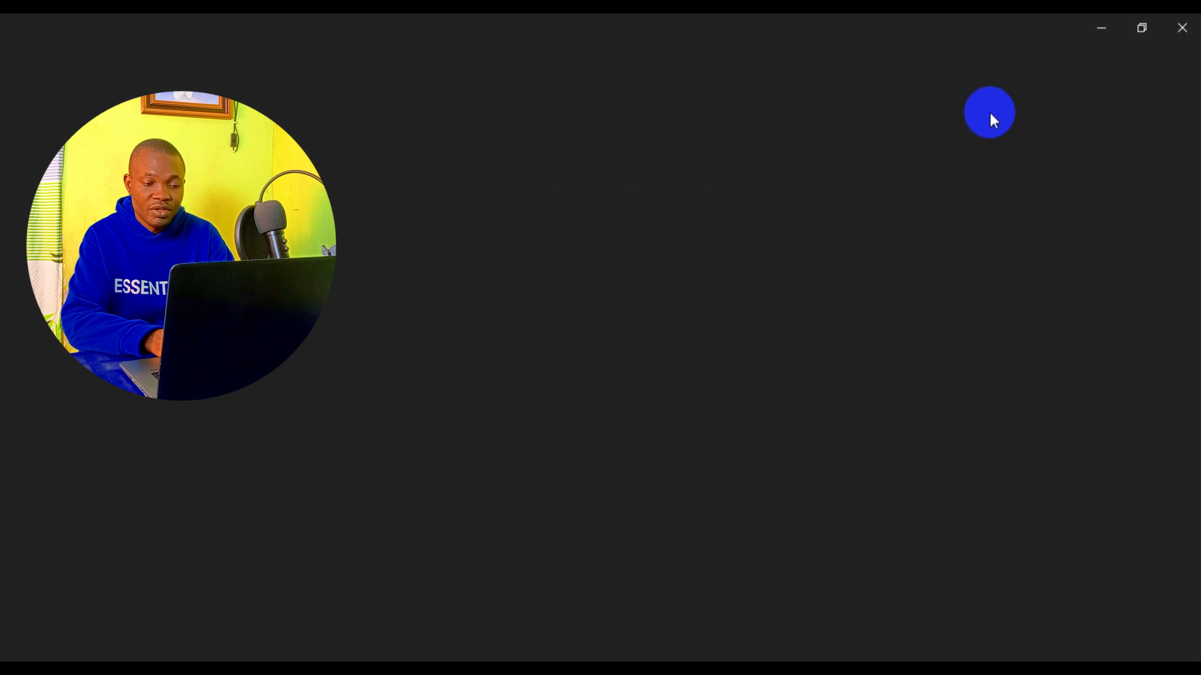